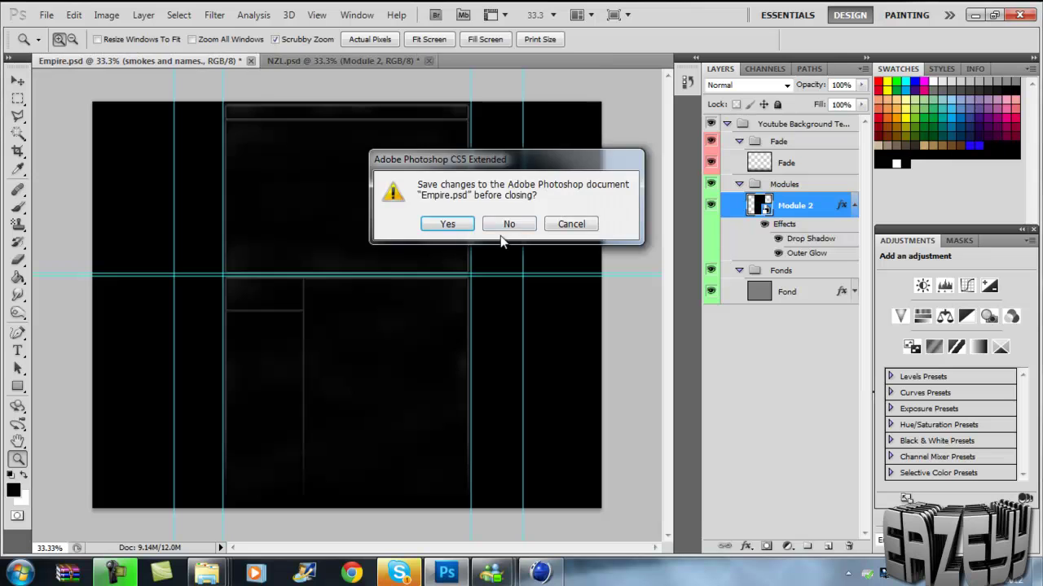
Paste the Kounterfit0001.png text render into NZL.psd and rotate it 90° counter-clockwise
click(65, 90)
double_click(438, 139)
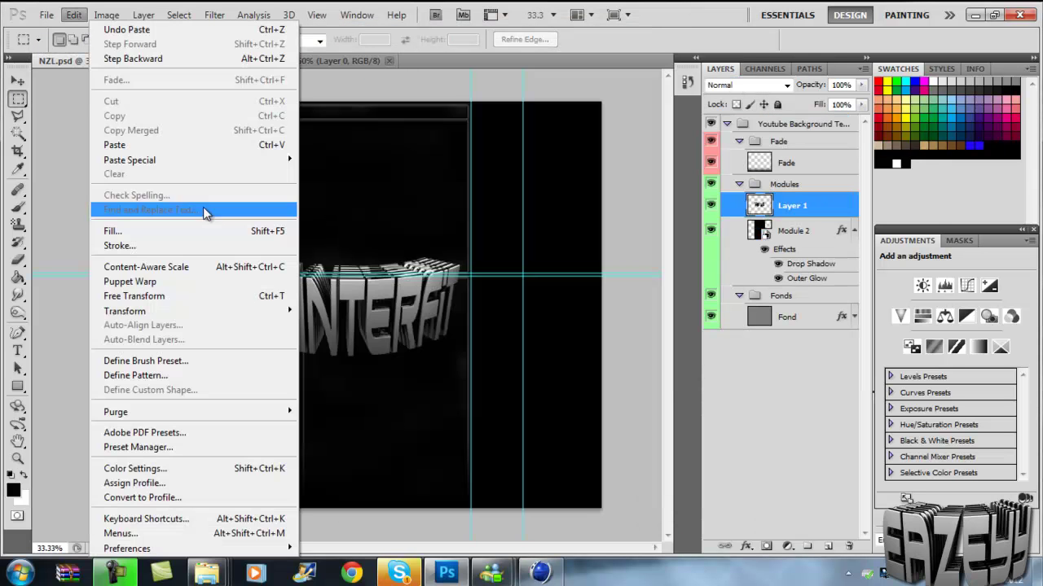
mouse_move(245, 302)
click(384, 454)
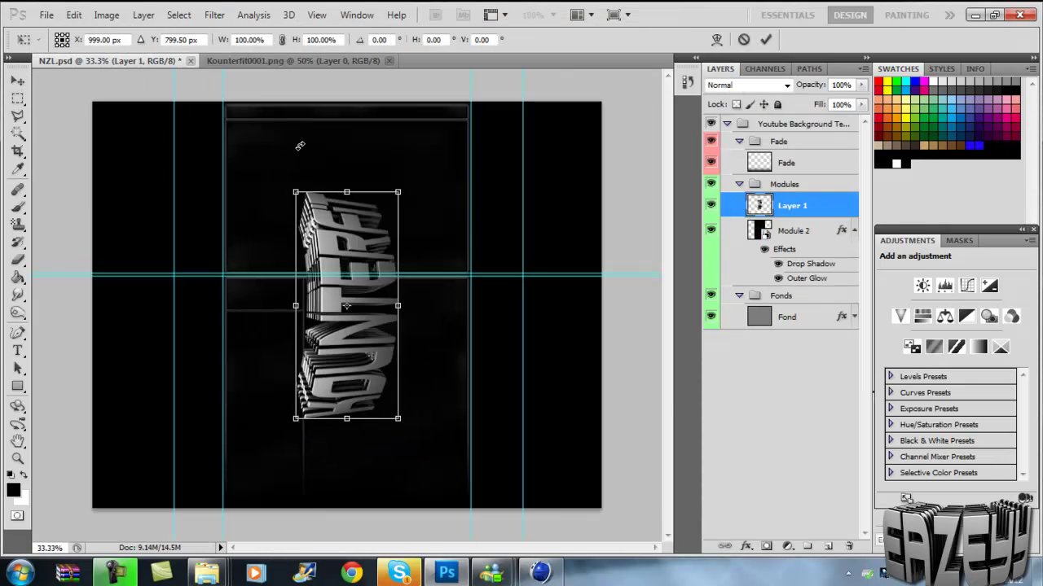
Scale the text render down and place it in the upper strip left of the module
drag(323, 333, 204, 174)
key(Return)
key(z)
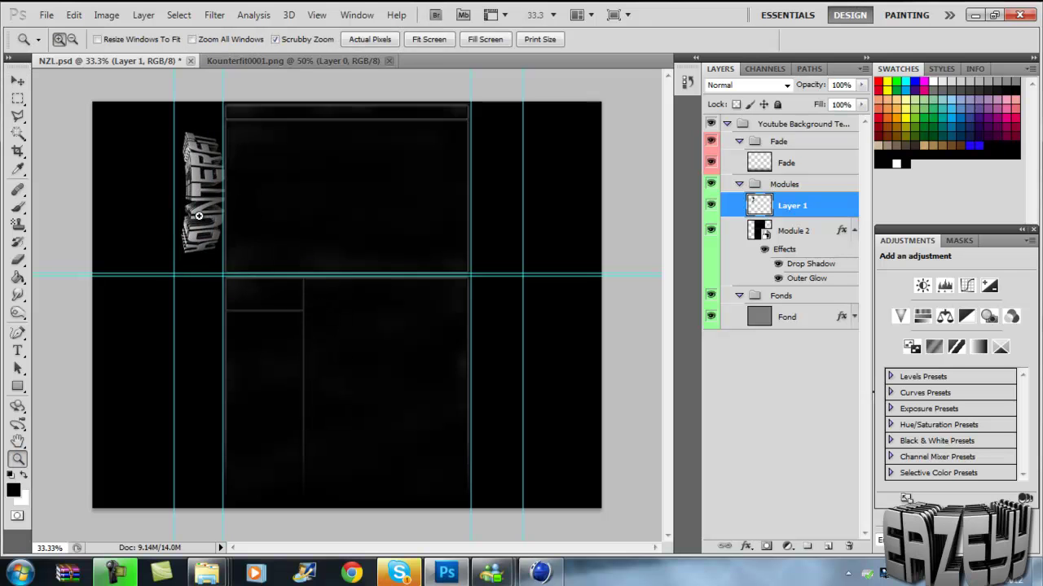
Duplicate the Layer 1 text render
click(232, 212)
scroll(241, 303, up, 2)
key(v)
right_click(847, 205)
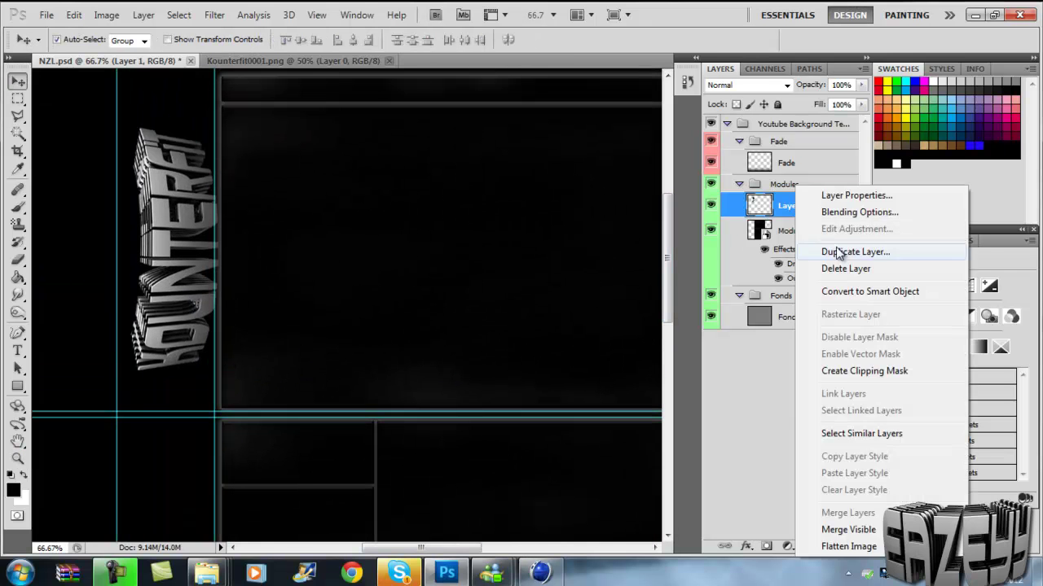
click(891, 249)
key(Return)
Try the Sprayed Strokes filter with a longer stroke length on the text render
click(214, 14)
mouse_move(350, 165)
click(497, 202)
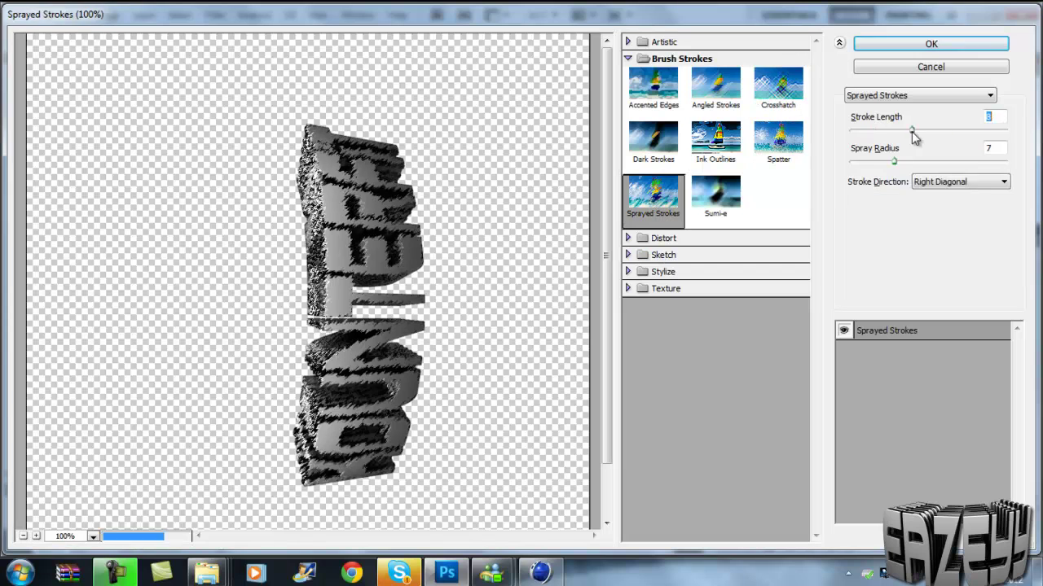
drag(914, 131, 975, 137)
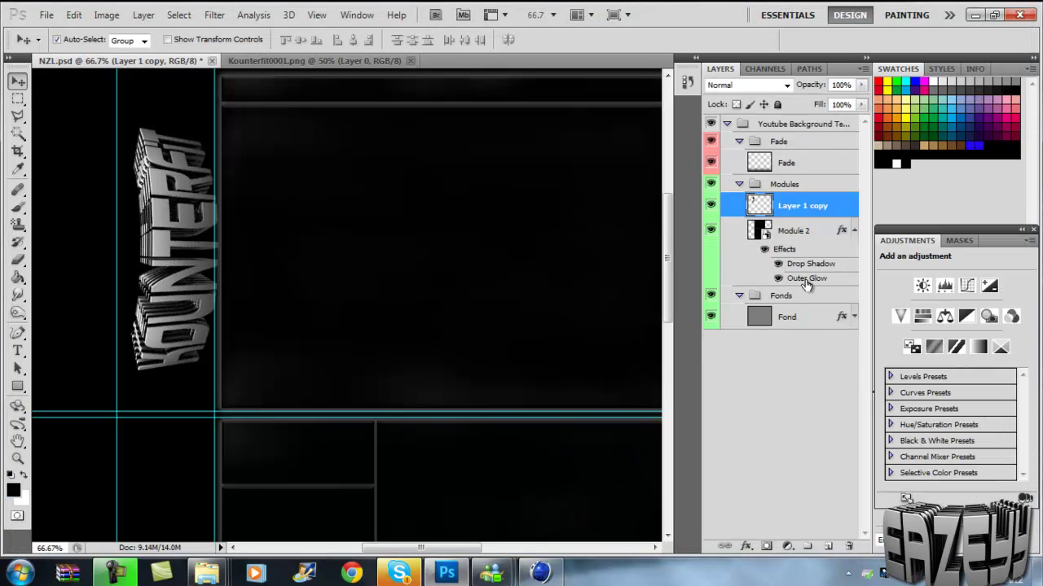
Try a Pattern Overlay on the Fond background layer
click(786, 317)
double_click(806, 317)
click(604, 418)
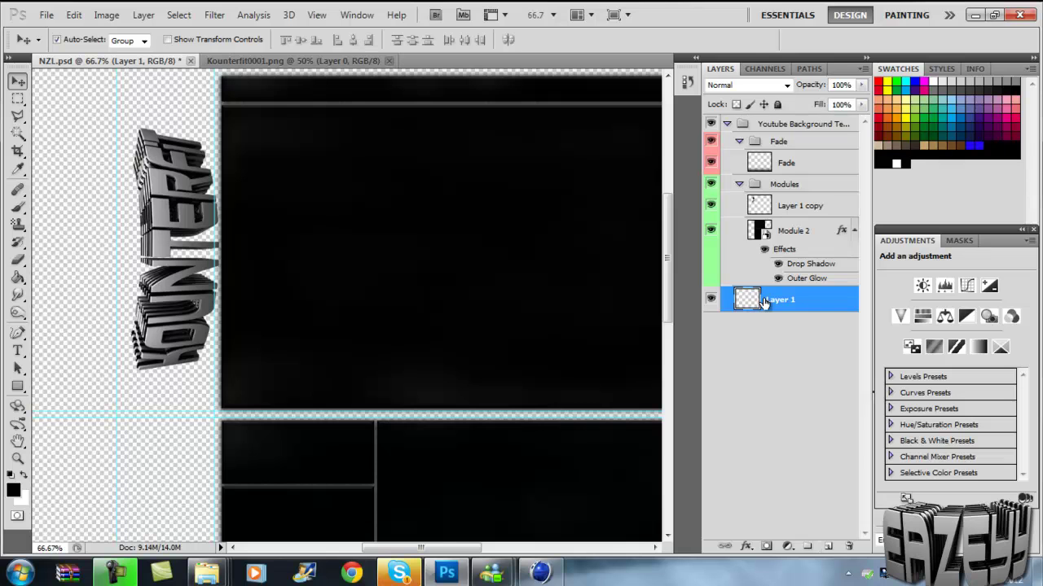
Apply a red-striped Pattern Overlay to the new background Layer 1 and fill the layer with black
double_click(764, 302)
click(590, 418)
click(818, 288)
click(767, 334)
double_click(839, 333)
click(984, 213)
click(17, 277)
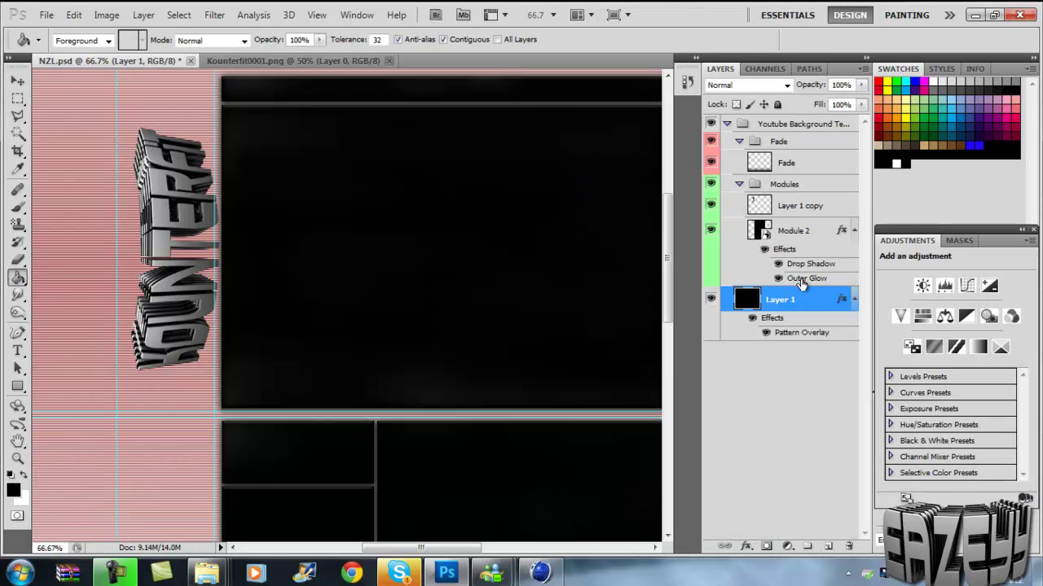
Change Layer 1's overlay to the cyan and black stripe pattern and enable Drop Shadow, Inner Shadow and Satin
double_click(801, 332)
click(817, 288)
click(768, 334)
click(713, 316)
click(589, 250)
click(590, 267)
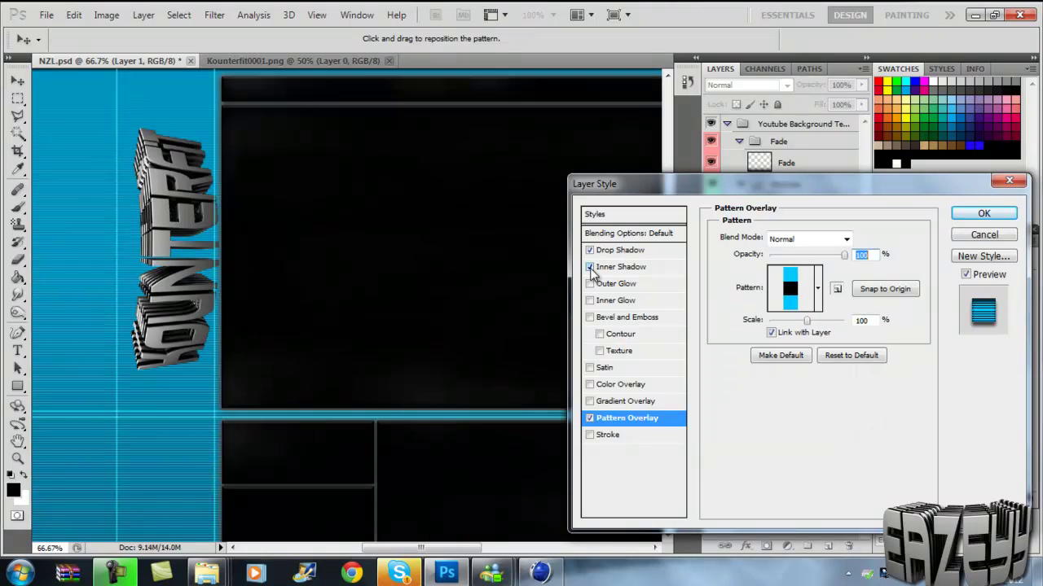
click(589, 368)
key(Return)
Add a new black-filled layer beneath the patterned background layer
click(828, 547)
click(13, 489)
key(Escape)
Choose a different stripe pattern for Layer 1's Pattern Overlay
click(762, 303)
double_click(801, 362)
click(818, 287)
click(835, 334)
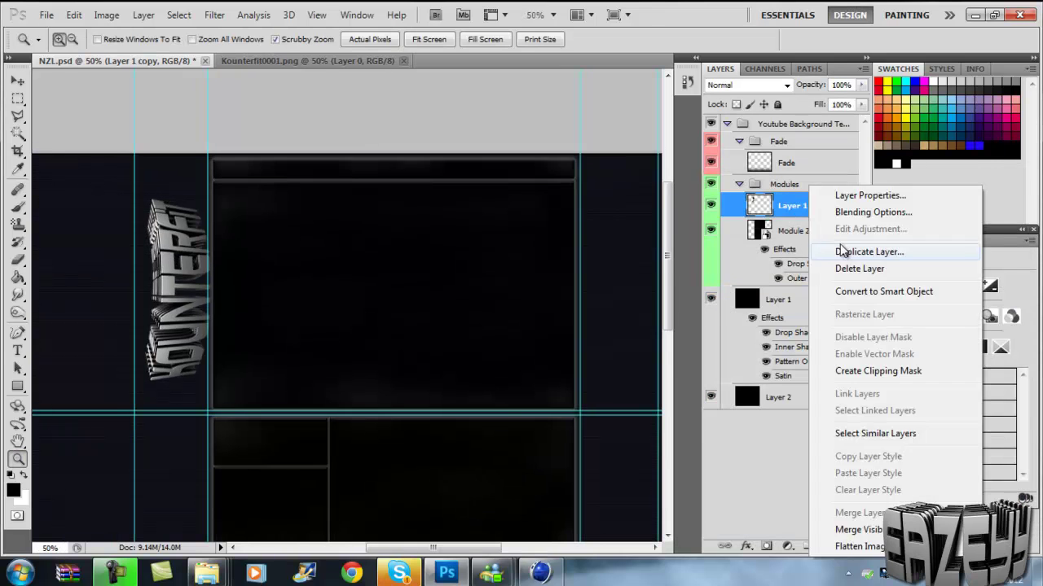
Duplicate the text render layer and rotate the lower copy slightly behind the original
click(773, 250)
click(215, 15)
key(Escape)
key(ctrl+t)
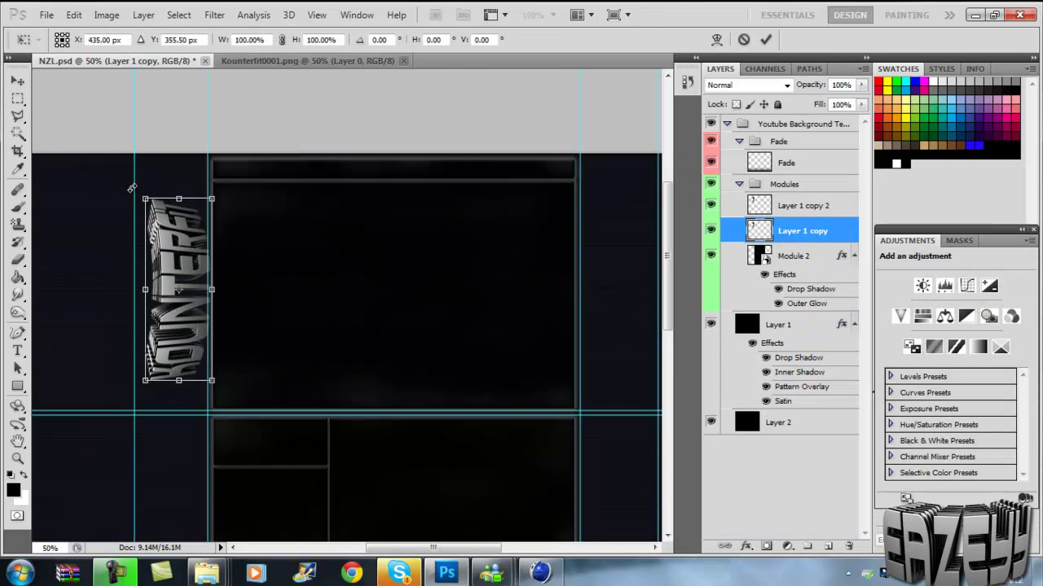
key(Return)
Apply a Gaussian Blur to the rotated text copy, Layer 1 copy
click(214, 15)
mouse_move(220, 149)
click(421, 207)
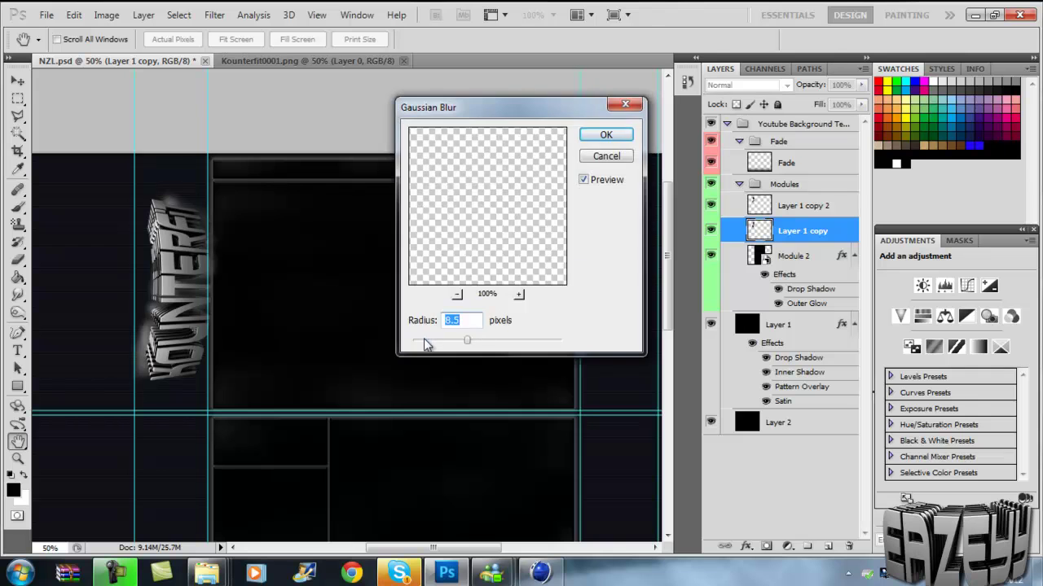
key(Return)
Give Layer 1 copy a blue-striped Pattern Overlay at reduced opacity and enable Satin
double_click(839, 231)
click(627, 418)
click(818, 288)
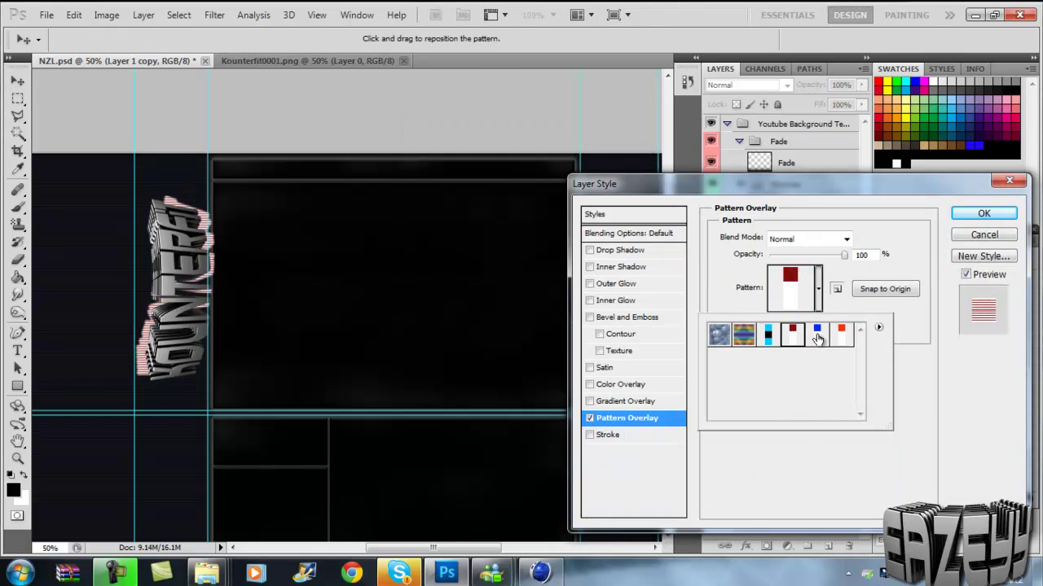
click(847, 269)
drag(843, 254, 798, 258)
click(590, 368)
key(Return)
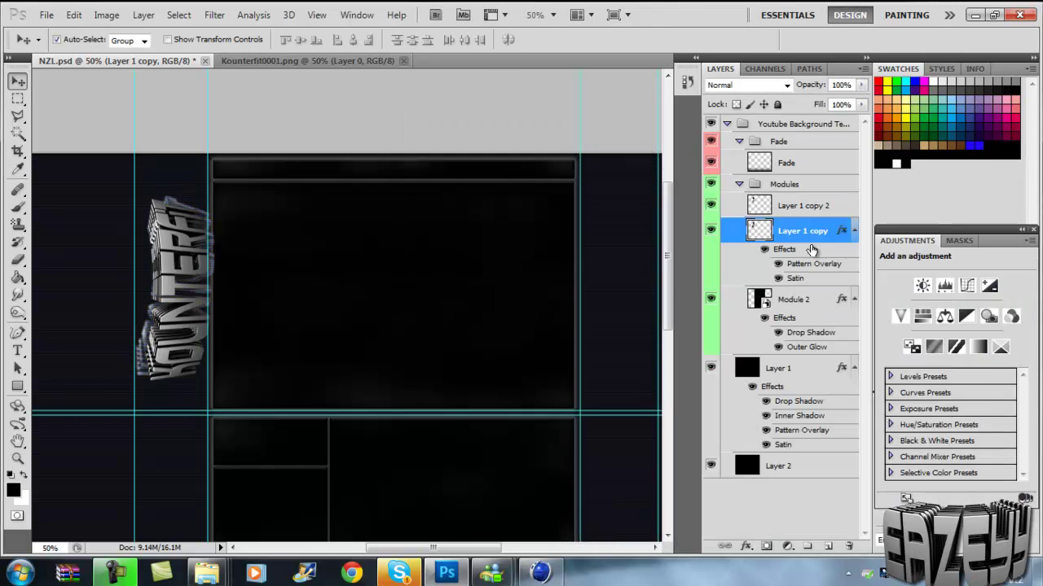
Add a second patterned text copy tilted the opposite way and arrange the text layers beneath Module 2
key(ctrl+t)
key(Escape)
key(ctrl+[)
key(ctrl+[)
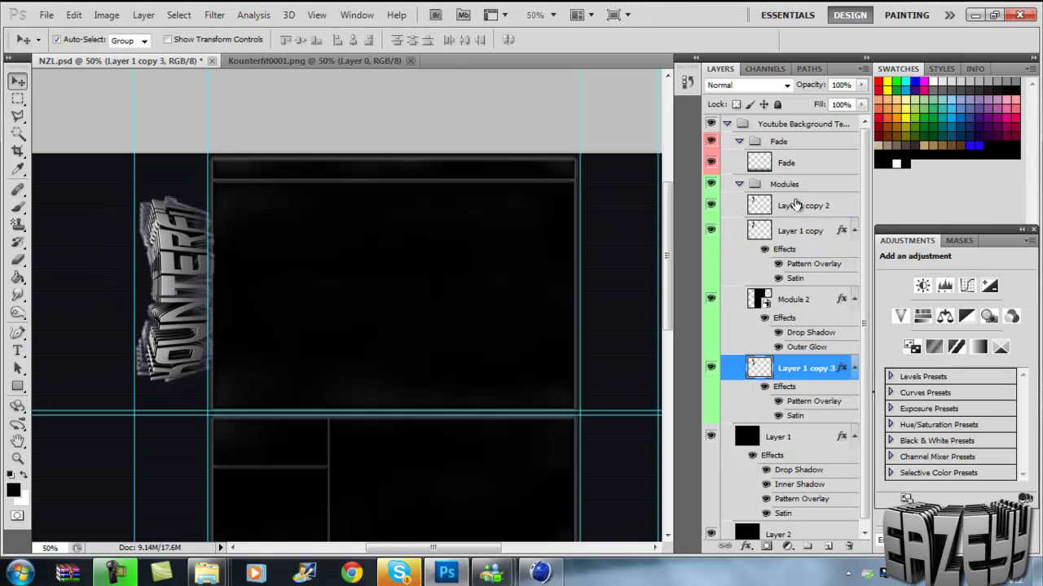
scroll(664, 261, down, 1)
scroll(665, 261, down, 2)
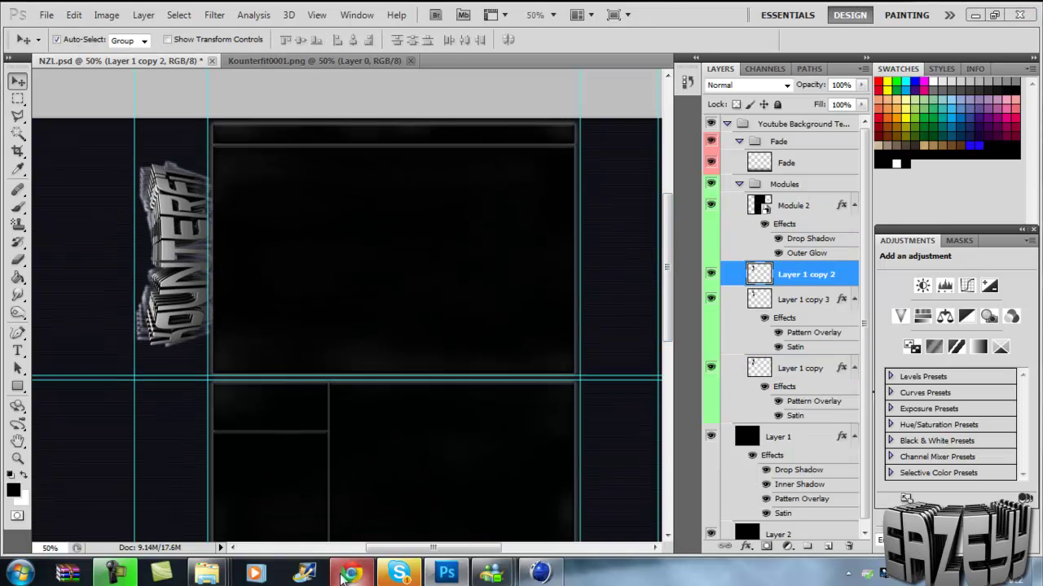
Switch to Chrome and open YouTube
click(351, 575)
text(youtube)
key(Return)
click(244, 198)
Search YouTube for kounterfitdubnbass, open the channel and examine its current background
click(315, 70)
text(kounterfitdubnbass)
key(Return)
click(329, 233)
drag(1037, 269, 1037, 188)
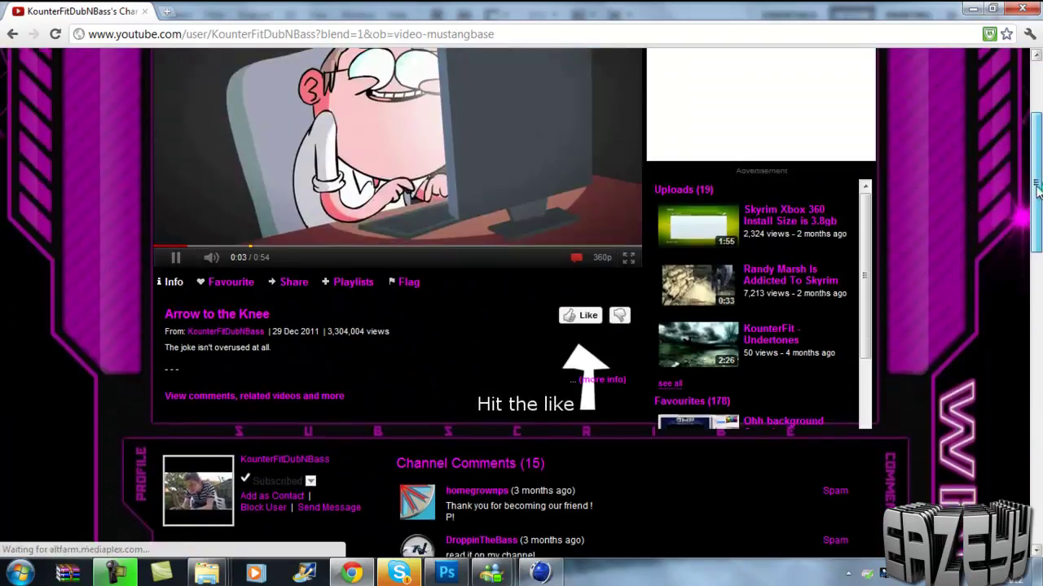
scroll(1037, 189, up, 5)
Switch back to Photoshop and open the 2.png fractal image
click(399, 575)
click(446, 575)
click(48, 15)
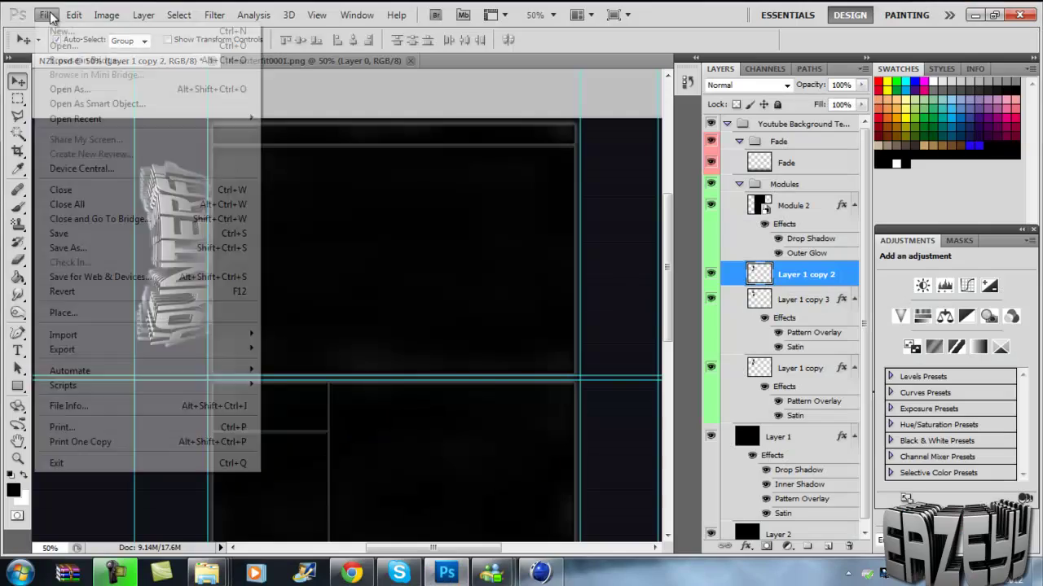
click(63, 45)
double_click(456, 268)
double_click(431, 121)
double_click(645, 214)
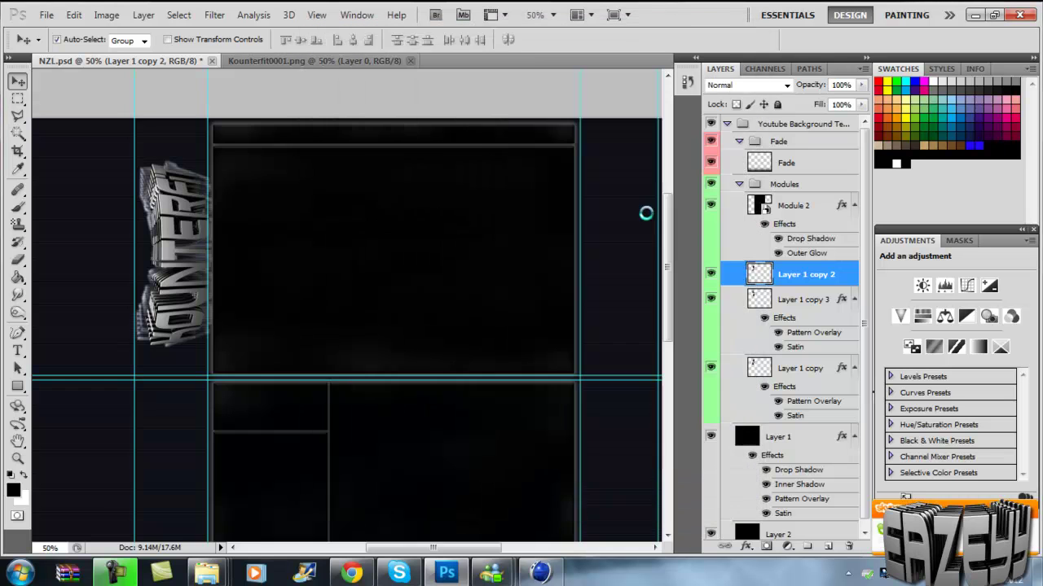
Paste the whole 2.png fractal into NZL.psd and set its blend mode to Screen
key(m)
key(ctrl+c)
key(ctrl+Tab)
key(ctrl+v)
click(747, 85)
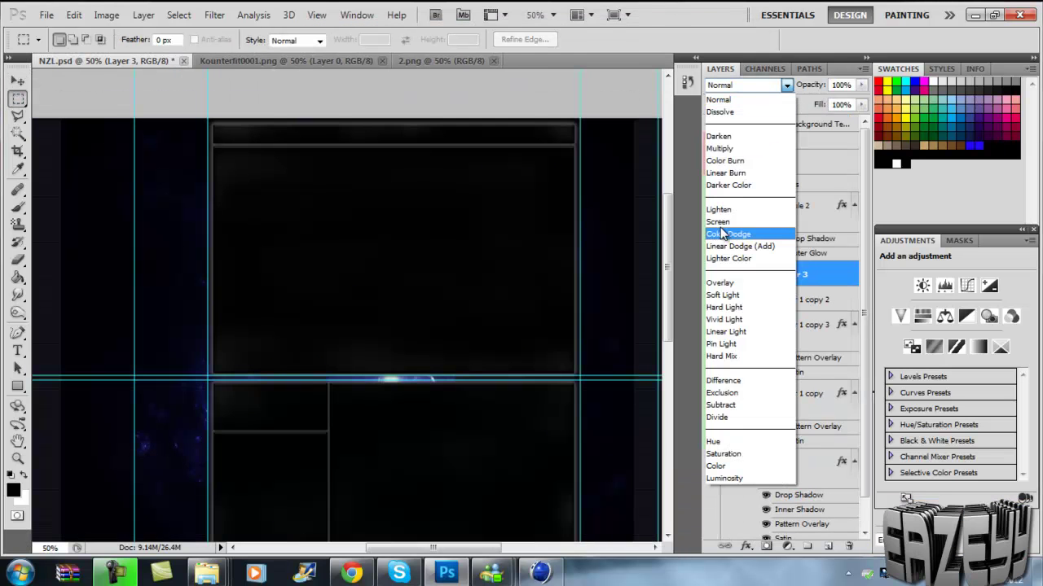
click(731, 225)
Try to resize and position the pasted fractal across the background beside the module
key(v)
key(ctrl+minus)
key(ctrl+t)
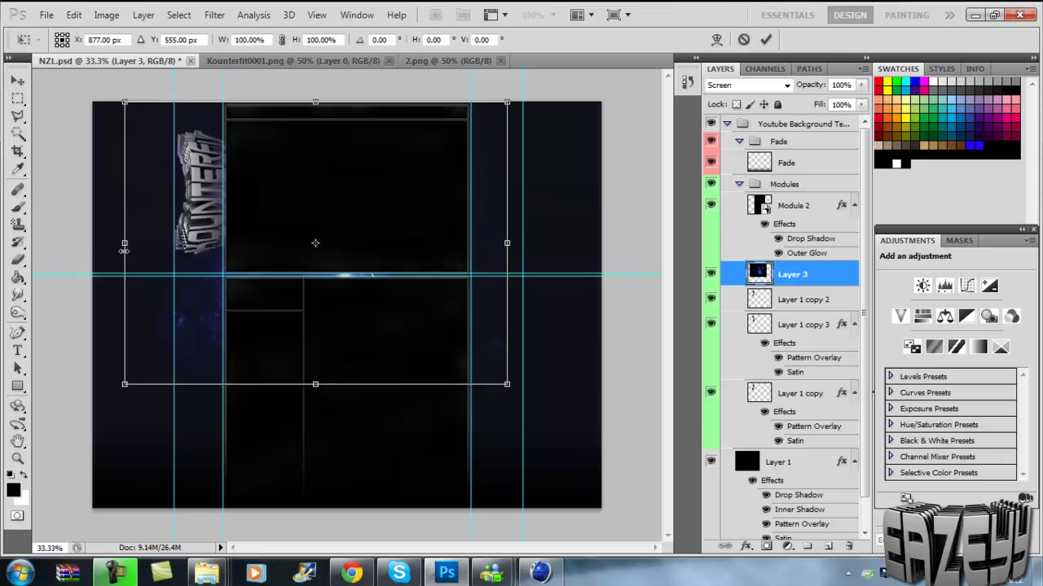
drag(576, 253, 601, 252)
key(Return)
key(ctrl+t)
drag(209, 442, 413, 255)
key(Escape)
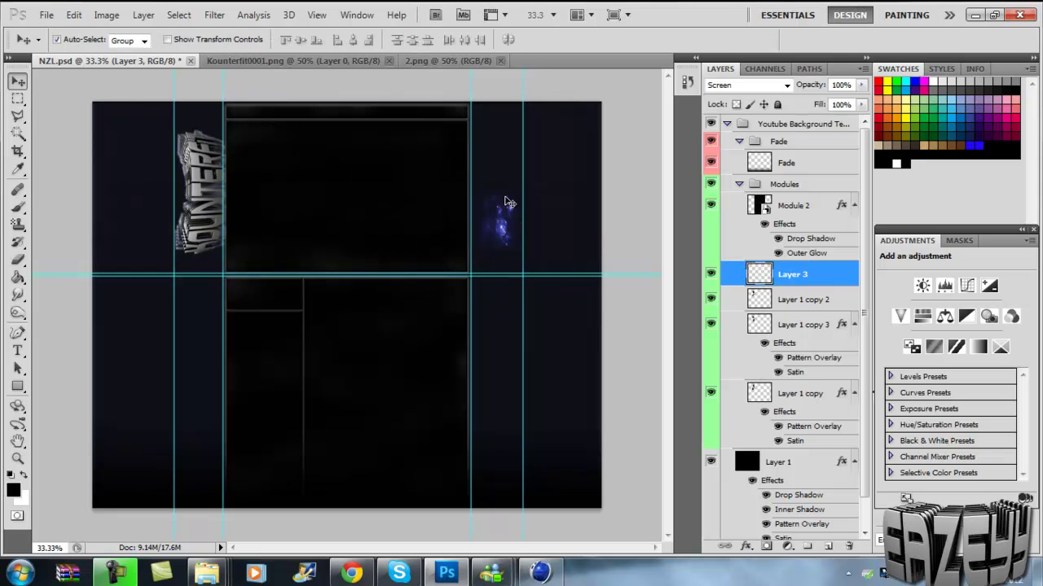
Copy the large sphere from 2.png with an elliptical selection and paste it into NZL.psd as a Screen layer
key(ctrl+shift+Tab)
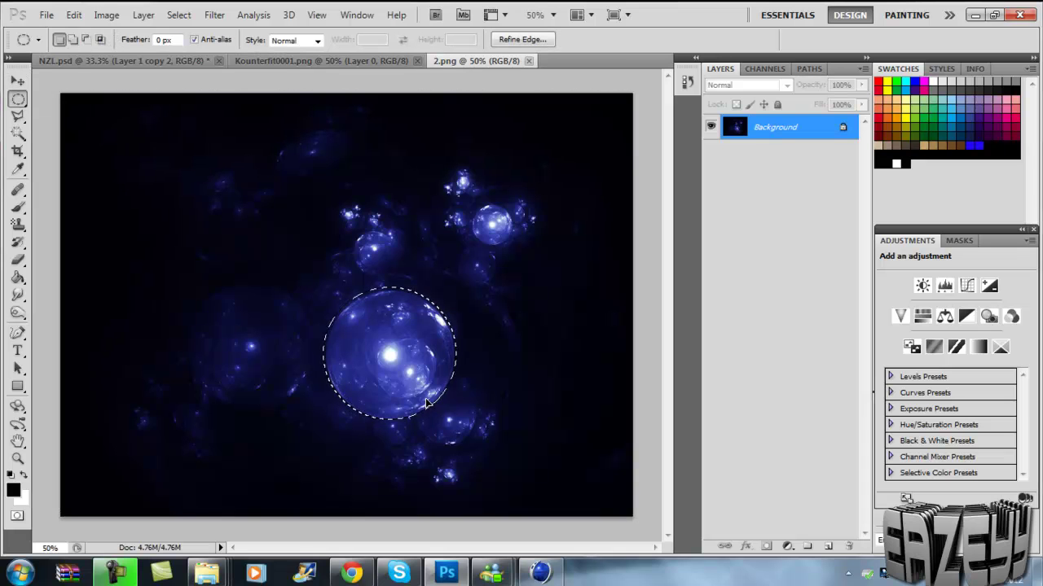
key(ctrl+Tab)
key(z)
click(287, 353)
click(745, 85)
click(808, 207)
key(ctrl+v)
click(368, 238)
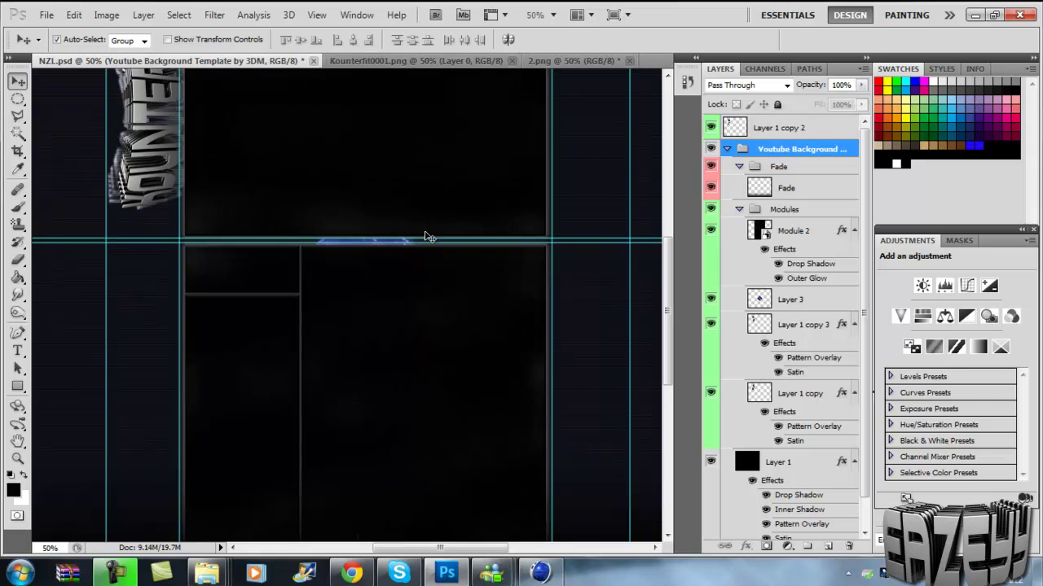
Move Layer 1 copy 2 back into the Modules group beneath Module 2
key(ctrl+t)
key(Escape)
click(782, 128)
click(803, 149)
click(780, 127)
key(ctrl+t)
key(Escape)
drag(780, 128, 772, 314)
Place the sphere layer beneath Module 2 and scale it to about 30% at the module's upper right edge
drag(343, 286, 522, 163)
scroll(522, 203, up, 5)
drag(508, 408, 512, 313)
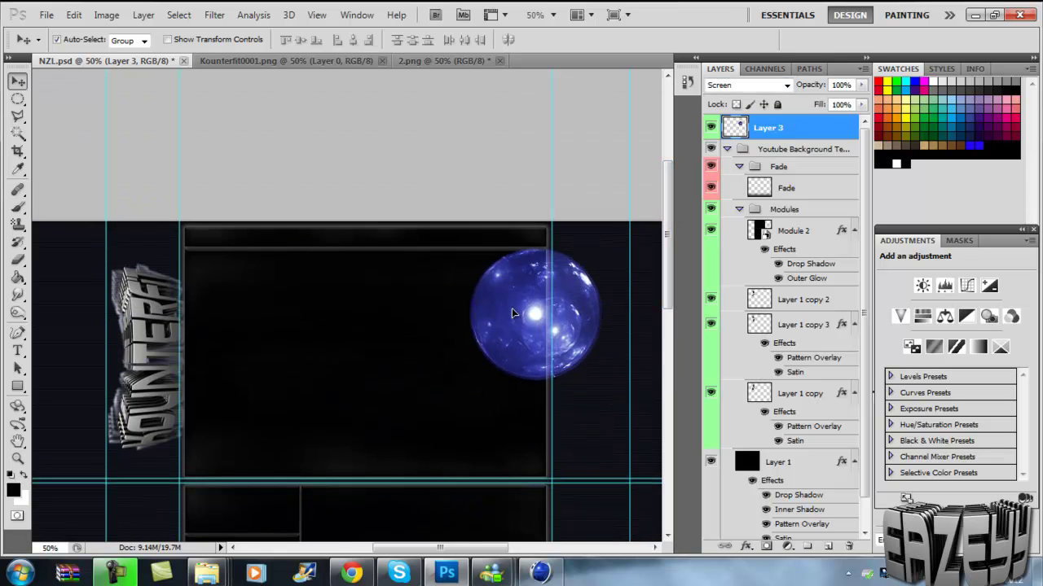
drag(808, 120, 791, 269)
key(ctrl+t)
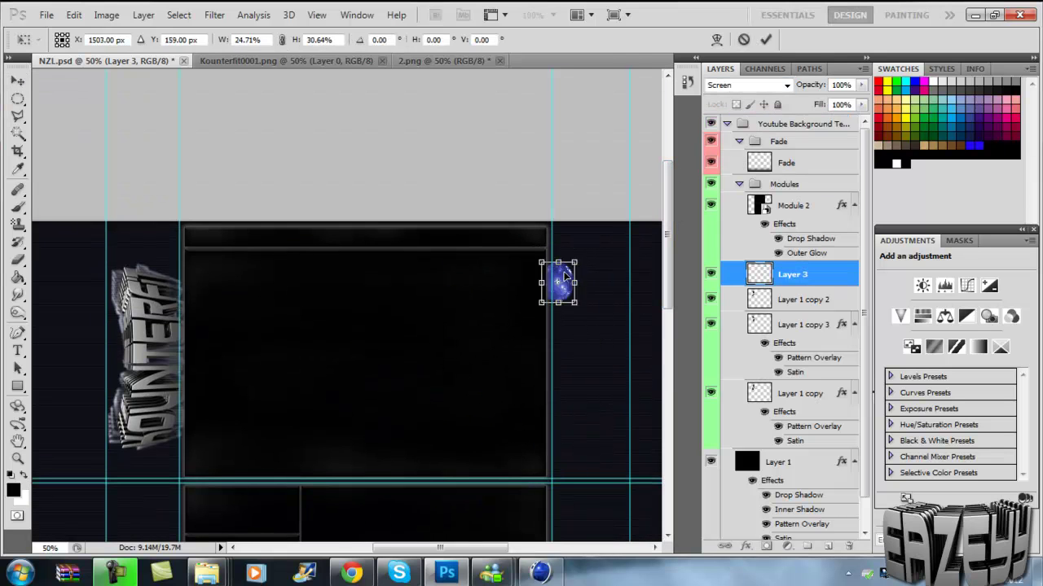
Duplicate the small sphere and position a slightly larger copy directly below it
right_click(794, 274)
click(831, 249)
click(605, 249)
key(ctrl+t)
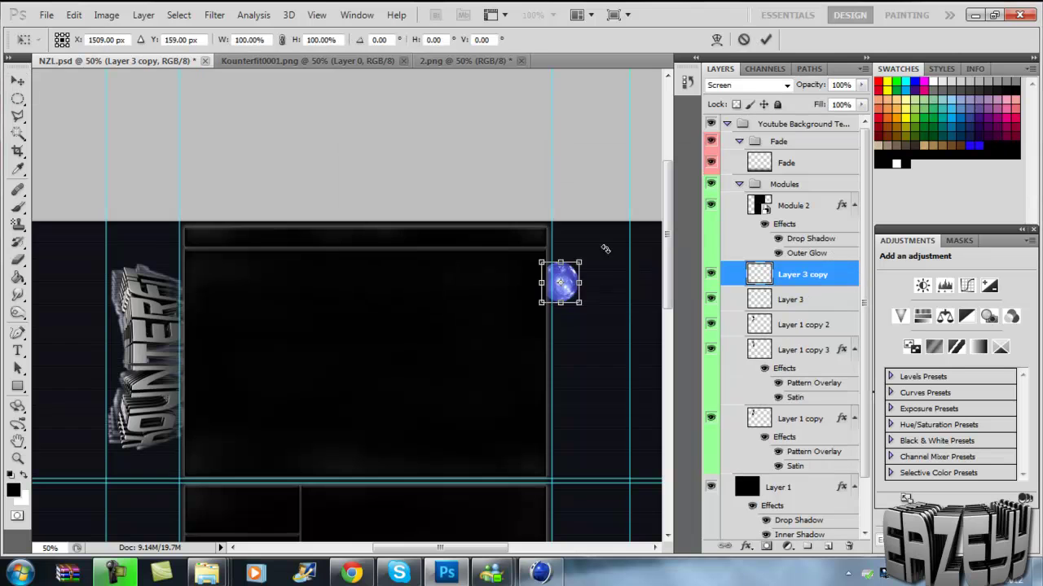
key(Return)
Duplicate the sphere again and position a third one below the larger sphere
right_click(794, 275)
click(830, 250)
click(605, 248)
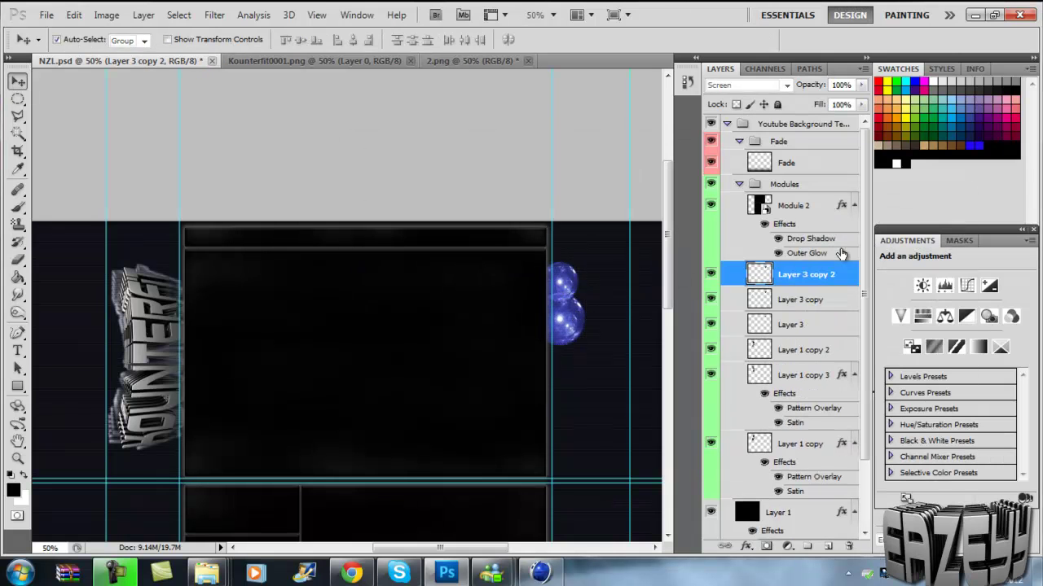
key(ctrl+t)
key(Return)
key(ctrl+j)
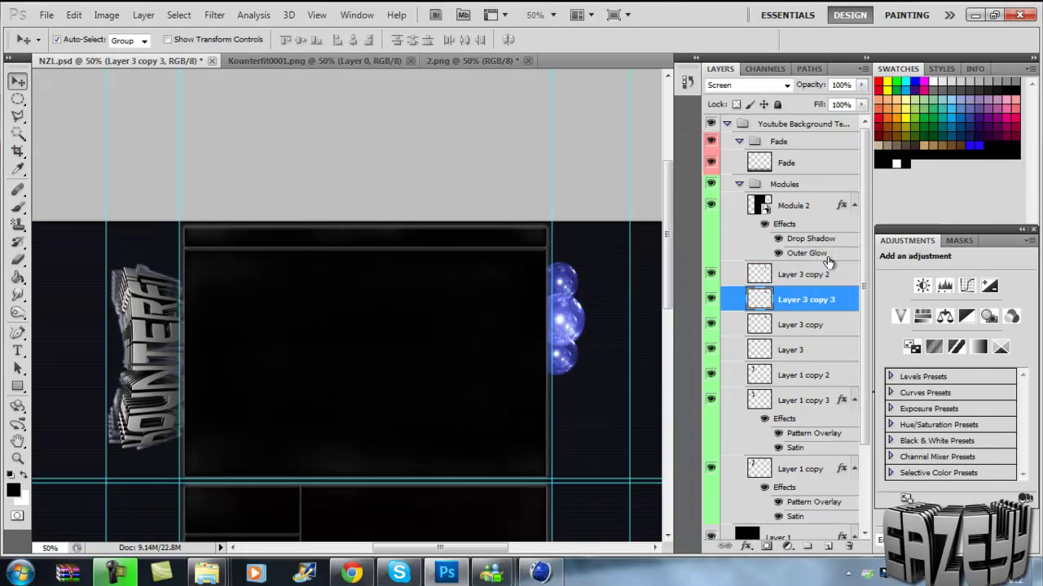
Add more sphere copies to extend the overlapping chain down the module's right edge
right_click(828, 261)
click(844, 253)
key(Return)
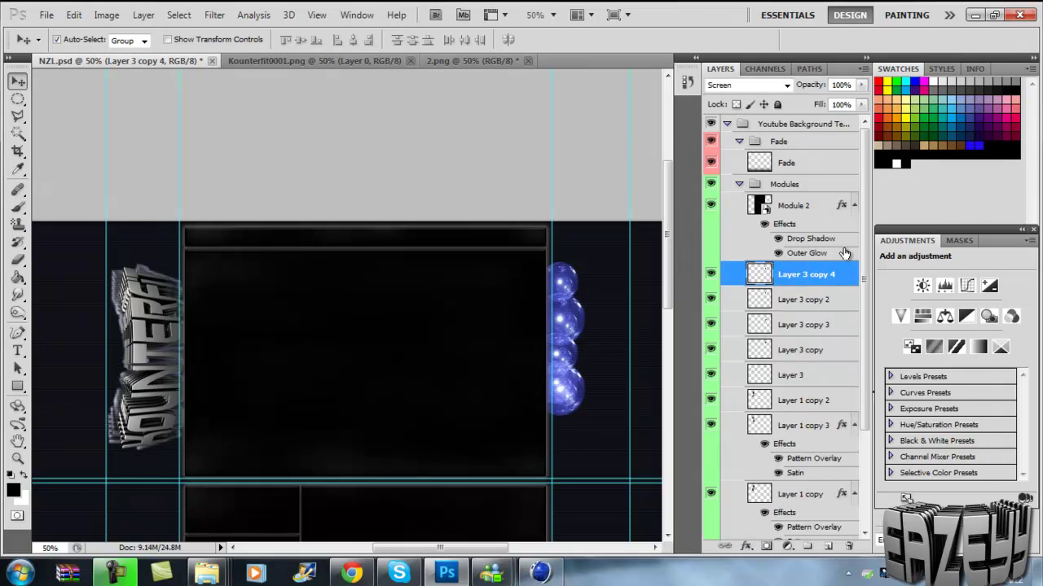
right_click(843, 265)
click(847, 249)
key(Return)
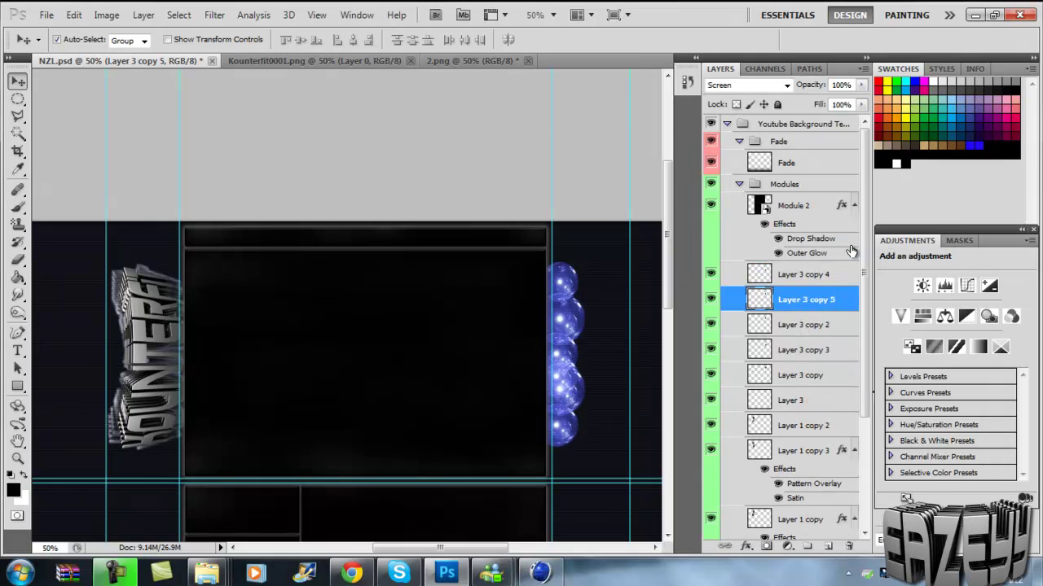
right_click(850, 251)
click(878, 255)
key(Return)
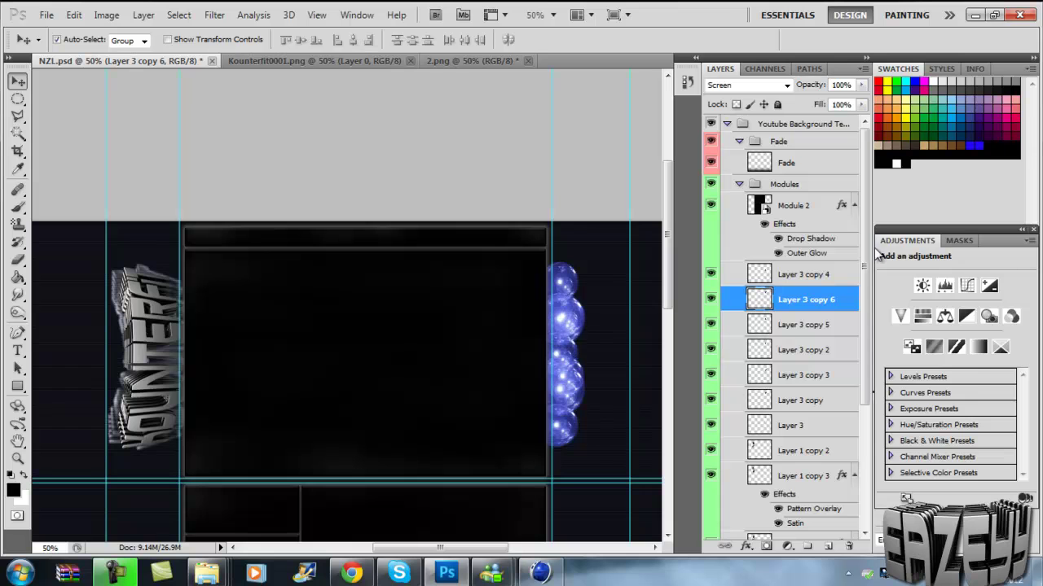
Merge all the sphere layers into a single layer
shift+click(796, 274)
right_click(790, 281)
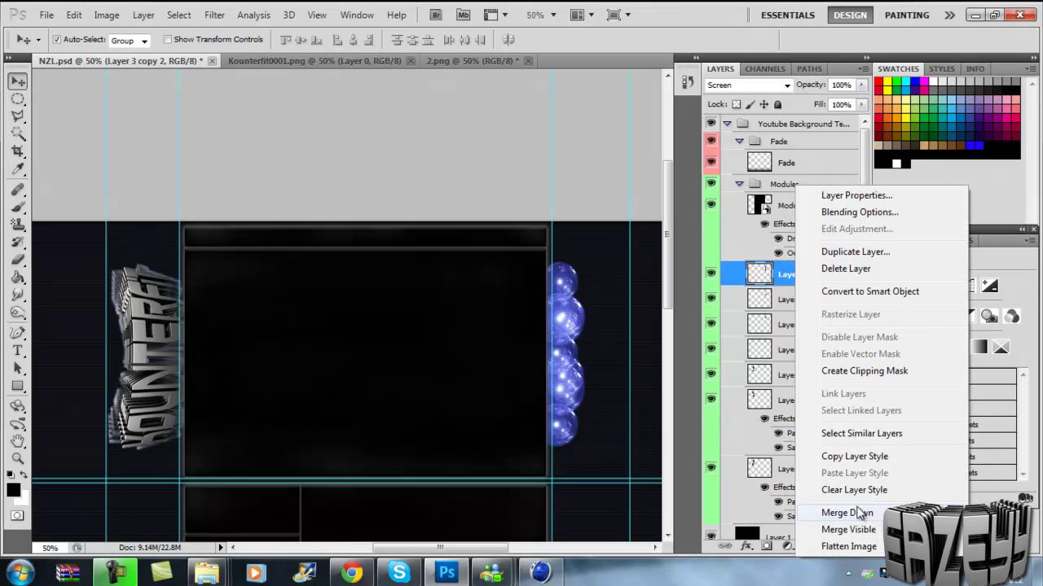
click(839, 509)
click(782, 299)
key(ctrl+alt+z)
key(ctrl+alt+z)
key(ctrl+alt+z)
key(ctrl+alt+z)
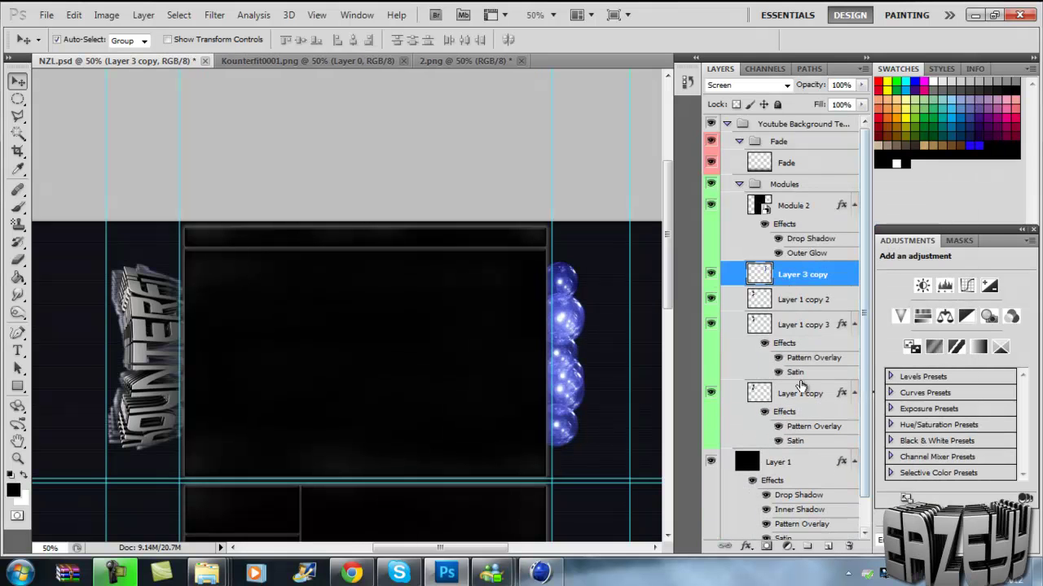
Duplicate the merged sphere layer, apply a filter to the copy, and blend it with Linear Burn at 38% opacity
right_click(794, 277)
click(214, 15)
click(407, 198)
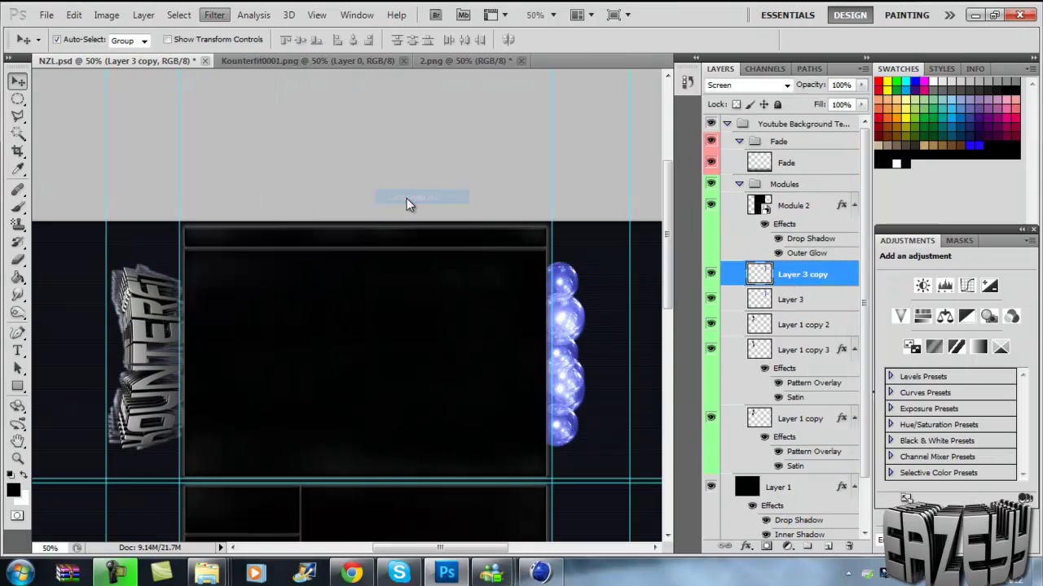
click(715, 192)
click(778, 90)
key(Escape)
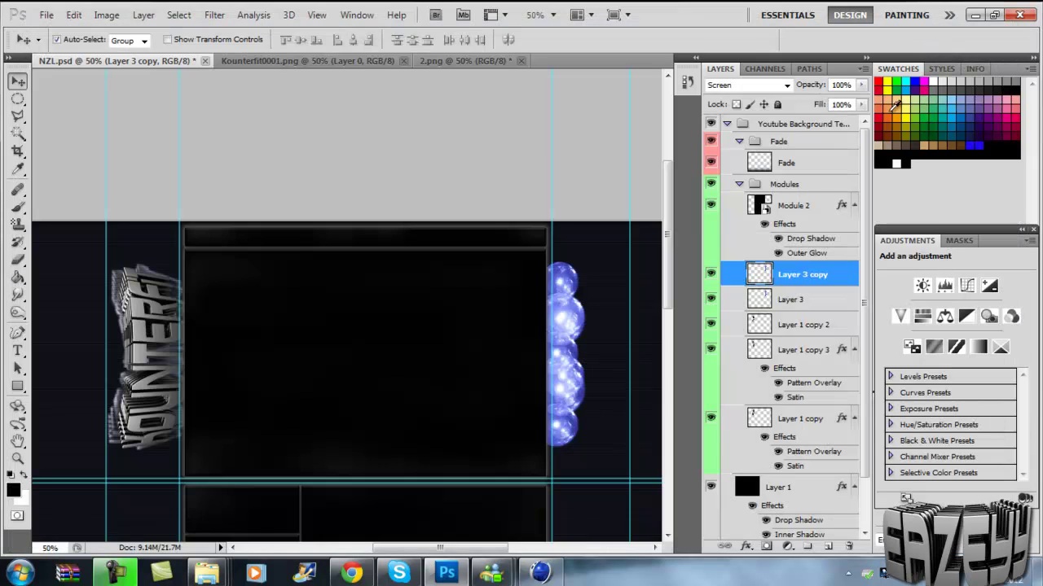
drag(818, 105, 807, 104)
click(781, 86)
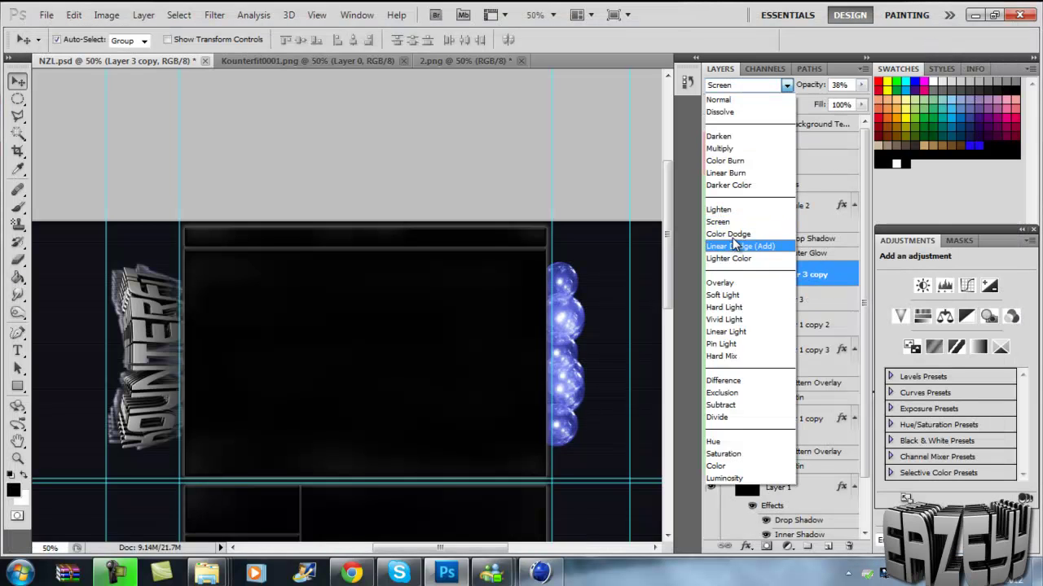
click(725, 173)
Merge the three Kounterfit text layers into a single layer
click(804, 346)
right_click(803, 346)
click(871, 267)
right_click(823, 392)
click(866, 325)
click(798, 326)
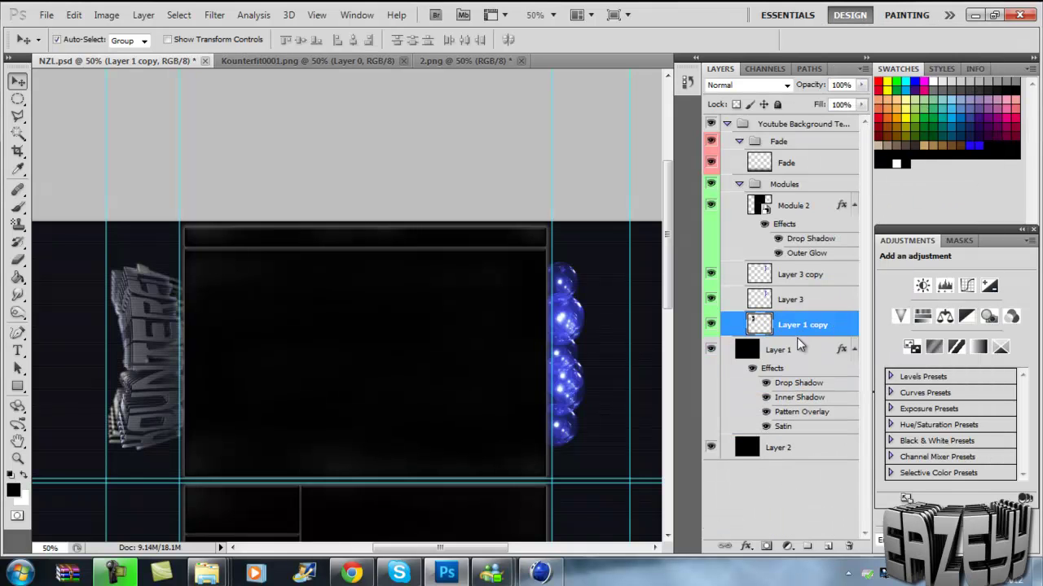
Place a copy of the merged text rotated 180° on the module's right side, stacked above the sphere layer
click(74, 15)
mouse_move(141, 310)
click(333, 425)
drag(195, 293, 383, 293)
key(ctrl+z)
click(790, 326)
key(ctrl+t)
drag(163, 304, 585, 304)
key(Return)
mouse_move(795, 325)
mouse_down()
mouse_move(790, 281)
mouse_move(790, 308)
mouse_up()
Duplicate the Linear Burn sphere layer and place the copy over the text on the module's left side
key(z)
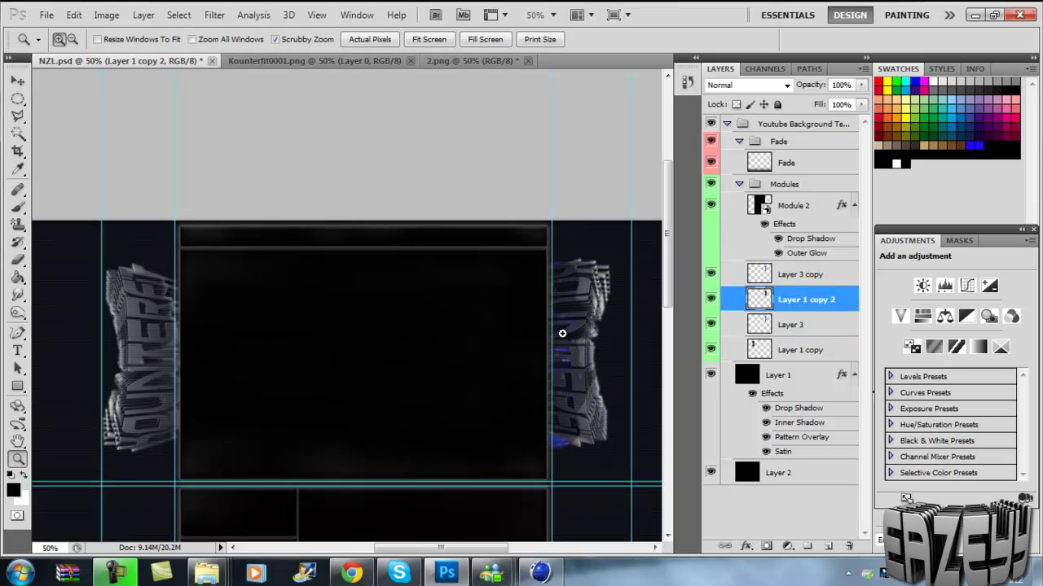
click(560, 334)
drag(465, 552, 444, 552)
alt+click(285, 431)
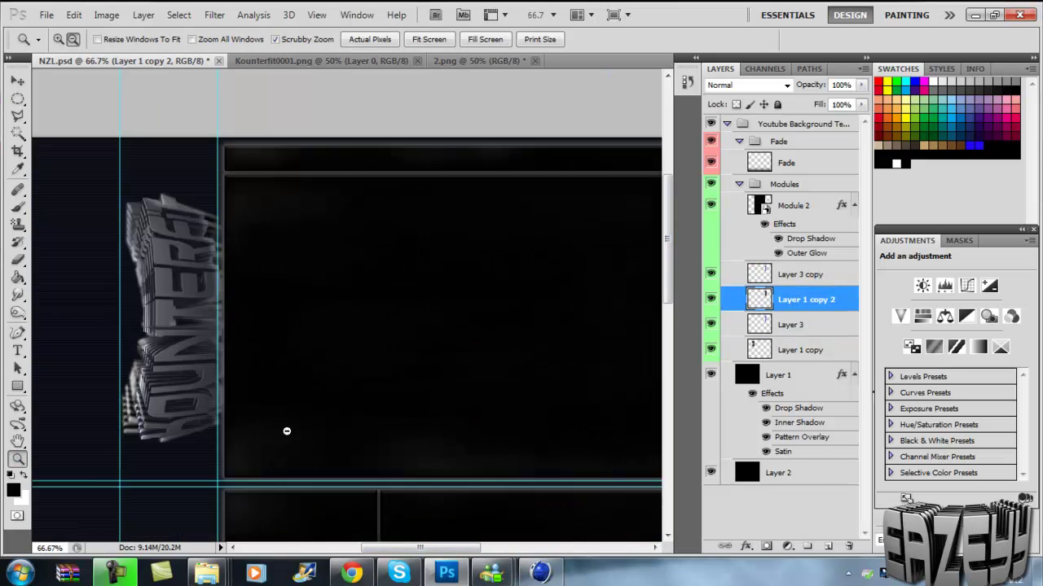
alt+click(284, 431)
right_click(786, 274)
click(795, 249)
key(Return)
click(75, 15)
click(126, 296)
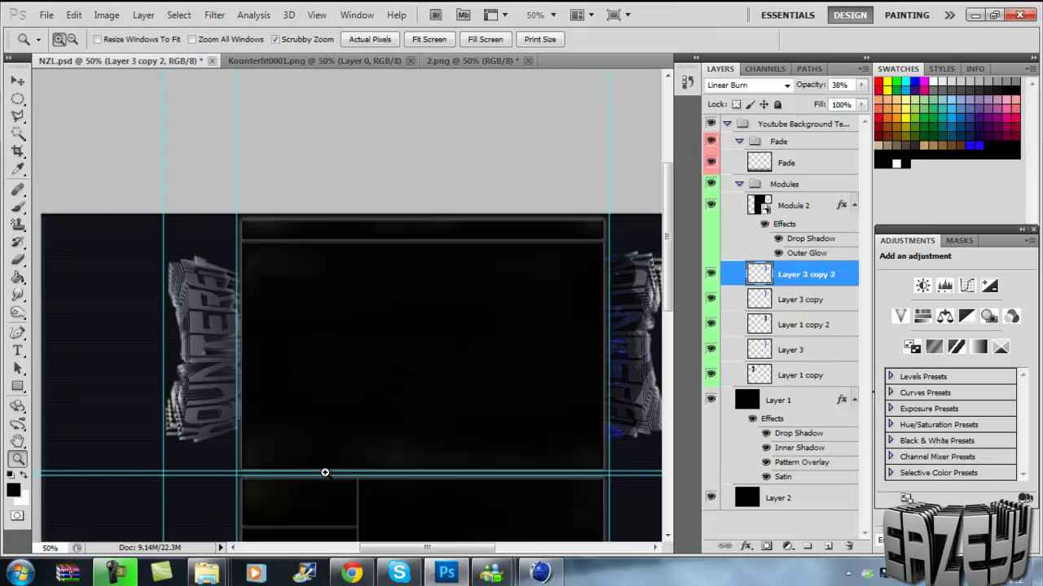
key(Return)
Duplicate the Screen-mode sphere layer, flip the copy horizontally, and place it behind the text on the module's left side
right_click(768, 349)
click(794, 250)
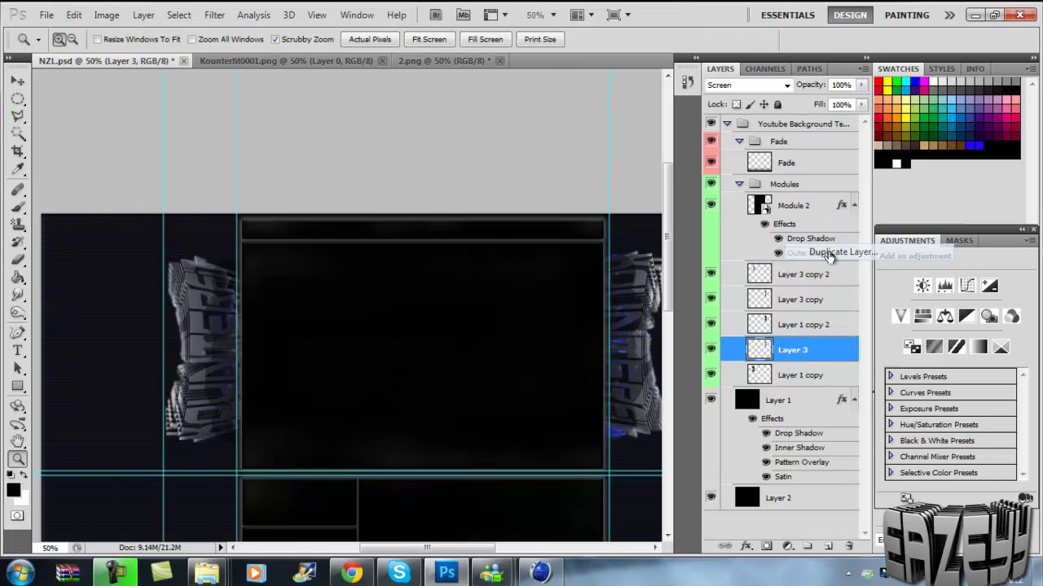
key(Return)
click(74, 15)
mouse_move(125, 310)
click(334, 476)
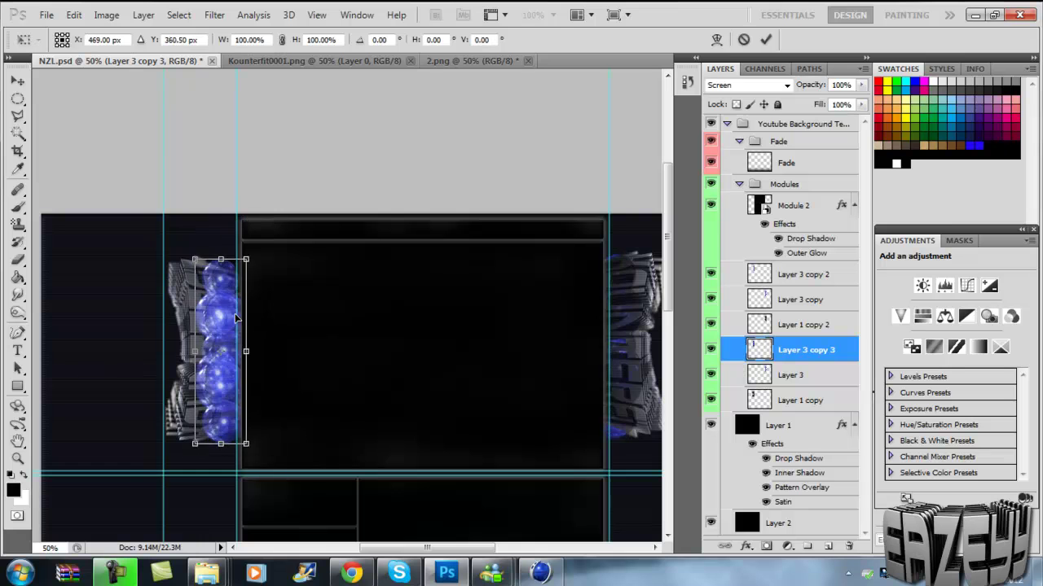
drag(770, 354, 786, 408)
Try a jagged lasso-shaped panel filled with grey on a new top layer over the lower module's right edge
drag(427, 547, 434, 547)
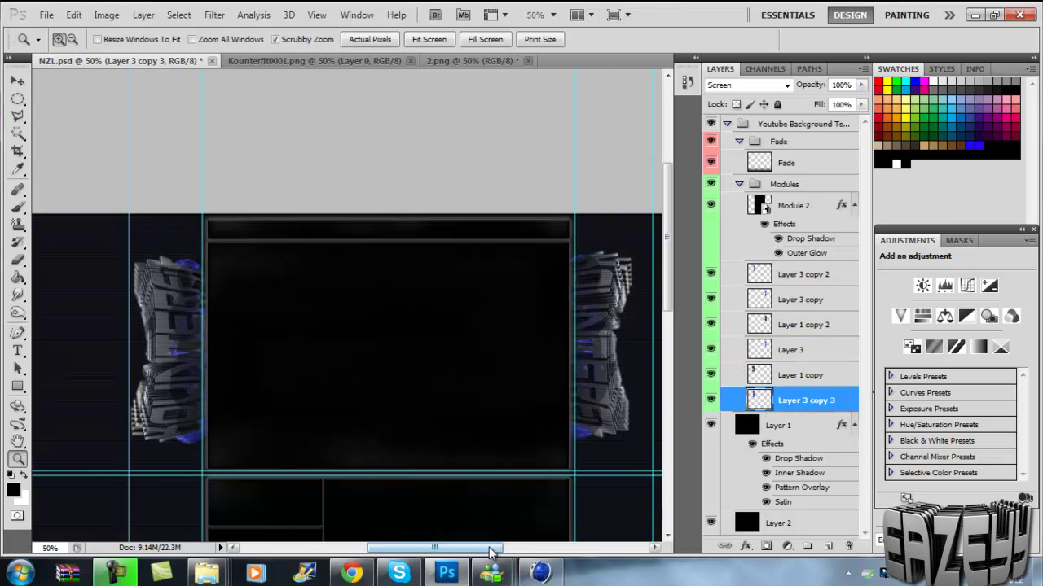
click(18, 115)
scroll(661, 281, down, 5)
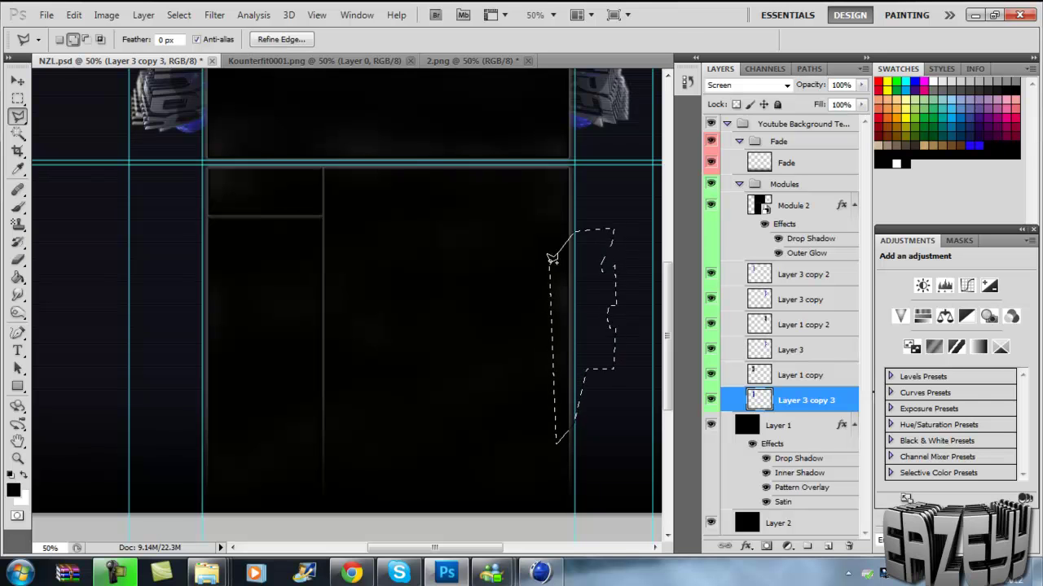
click(829, 547)
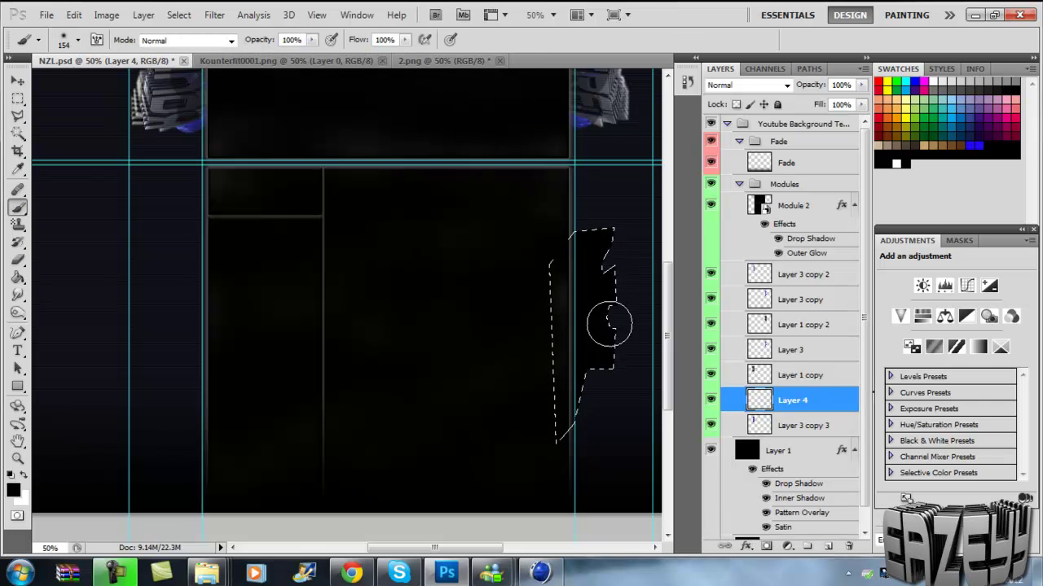
click(13, 489)
click(673, 126)
key(ctrl+shift+bracketright)
key(alt+BackSpace)
key(ctrl+d)
Try Drop Shadow, Inner Shadow and contoured Bevel and Emboss on the jagged panel, previewing Gradient Overlay
double_click(817, 227)
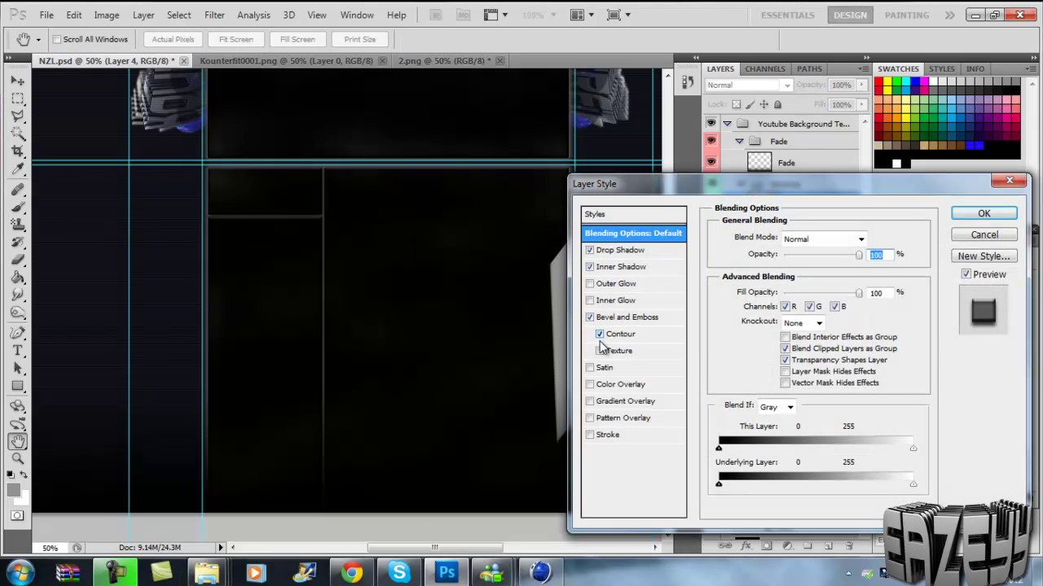
click(589, 367)
drag(651, 184, 772, 188)
click(708, 371)
click(709, 405)
click(709, 405)
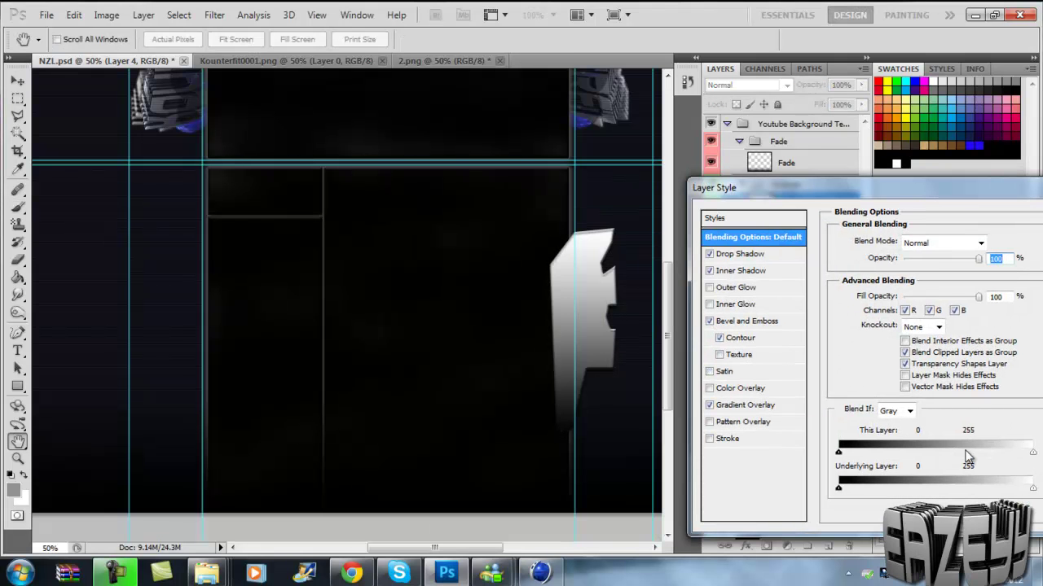
key(Return)
Clear the jagged panel's layer style, fill it with black, and merge it into the Module 2 layer
right_click(807, 207)
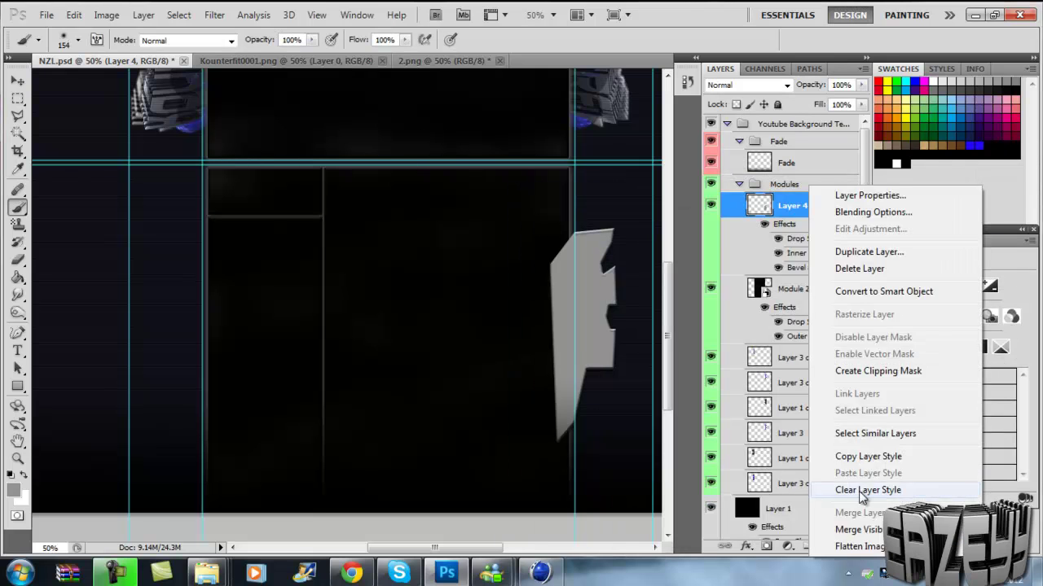
click(839, 489)
key(g)
click(598, 286)
right_click(797, 221)
click(856, 514)
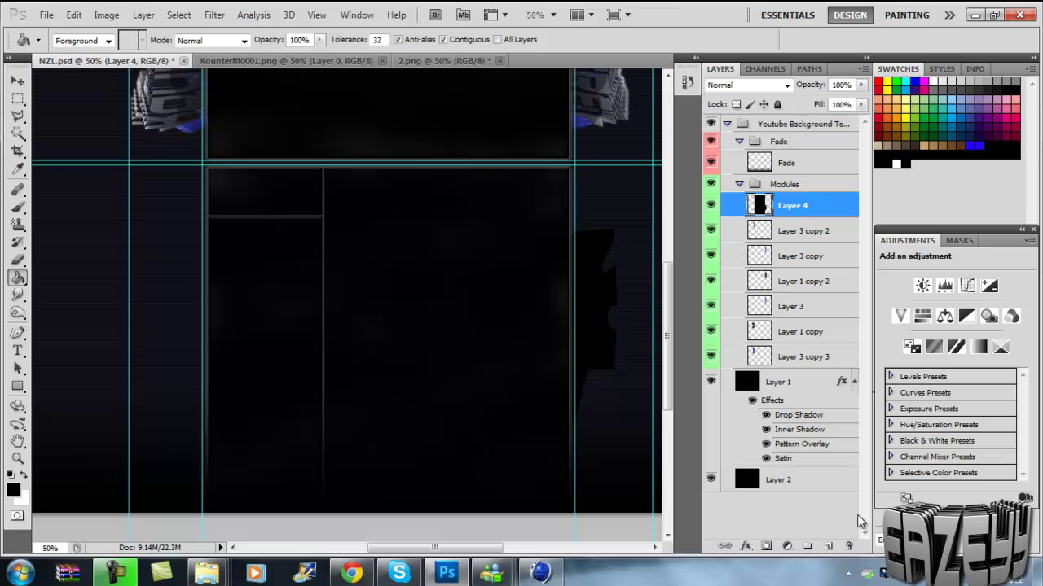
Undo the panel merge and delete the jagged panel layer
key(ctrl+z)
key(Delete)
scroll(668, 234, up, 3)
scroll(667, 207, up, 3)
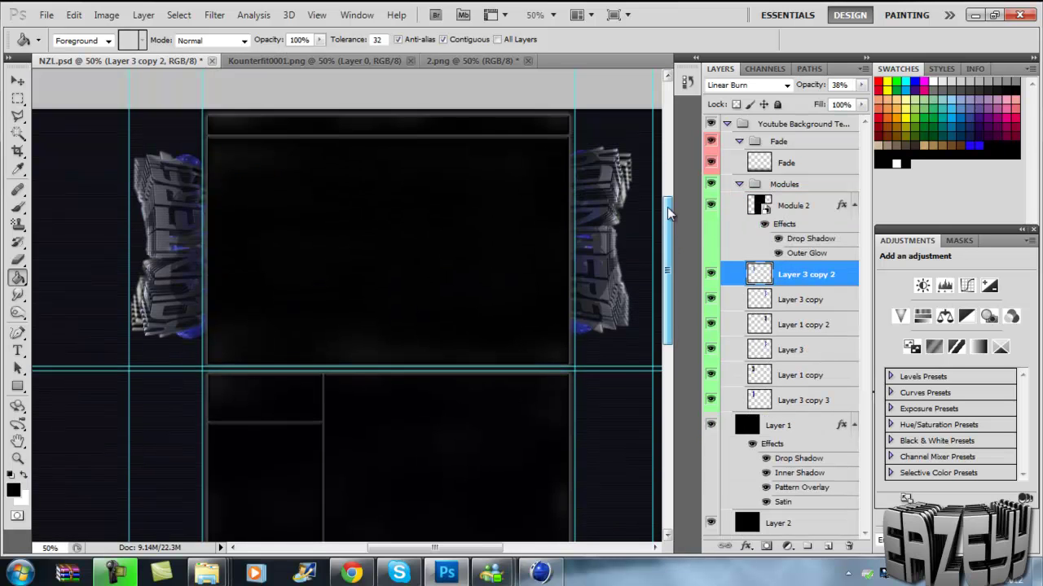
scroll(303, 353, down, 3)
click(129, 571)
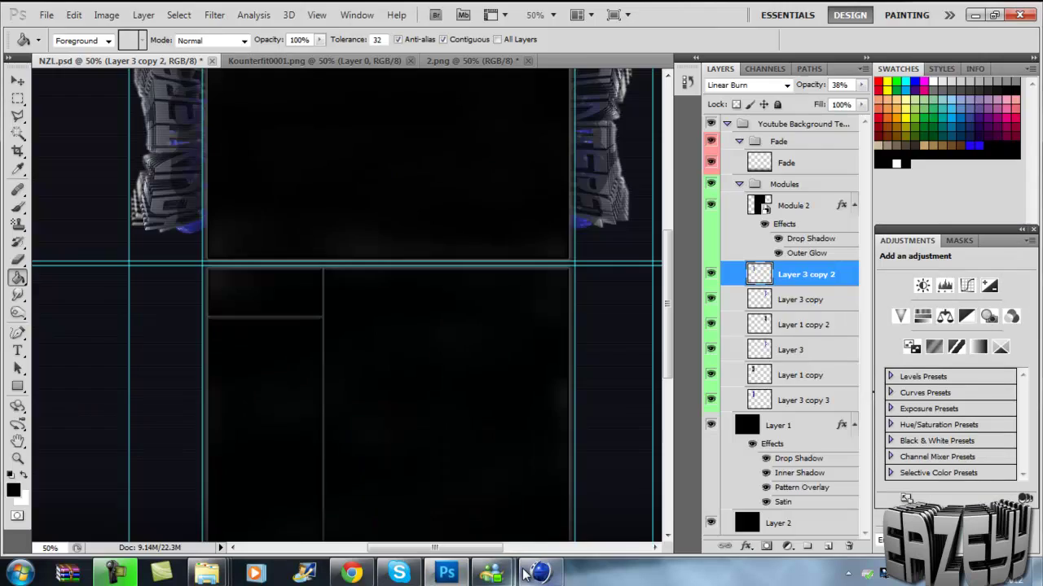
click(352, 573)
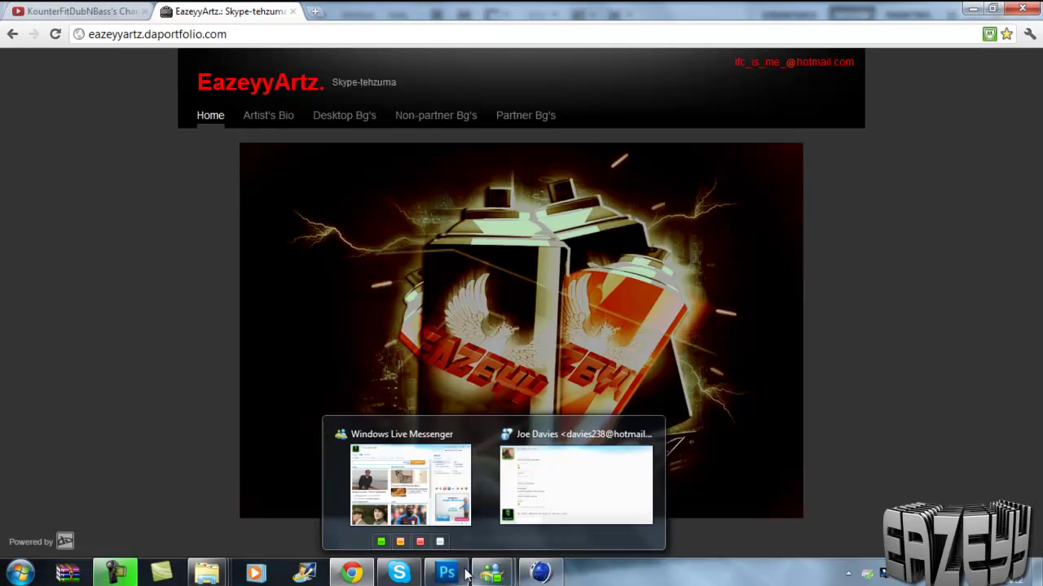
click(447, 573)
scroll(671, 263, up, 3)
scroll(672, 263, up, 1)
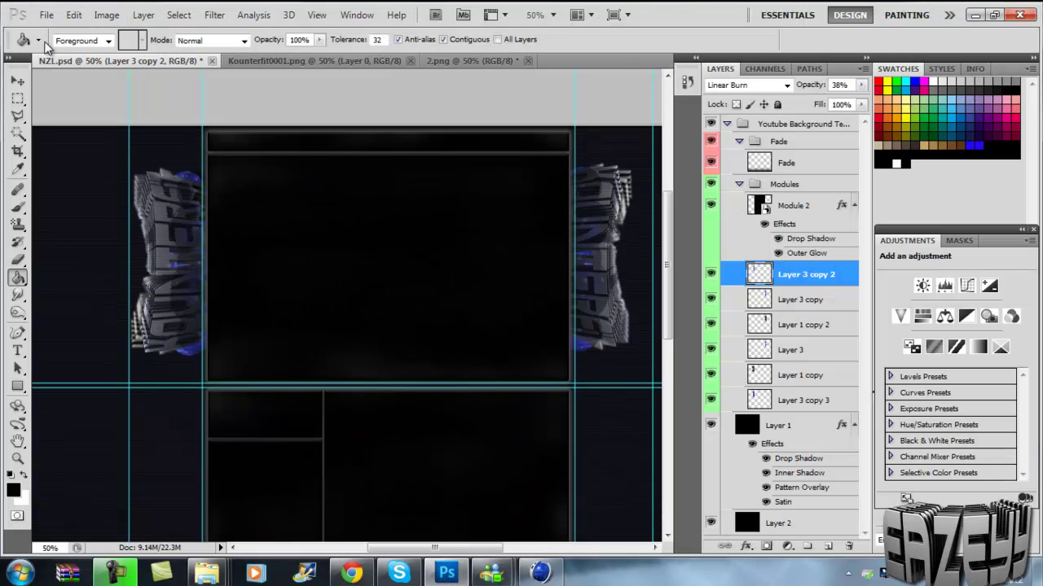
Open Smoke 3.jpg, copy the whole image, and paste it into NZL.psd above the sphere layers
key(ctrl+o)
scroll(601, 151, down, 6)
double_click(673, 165)
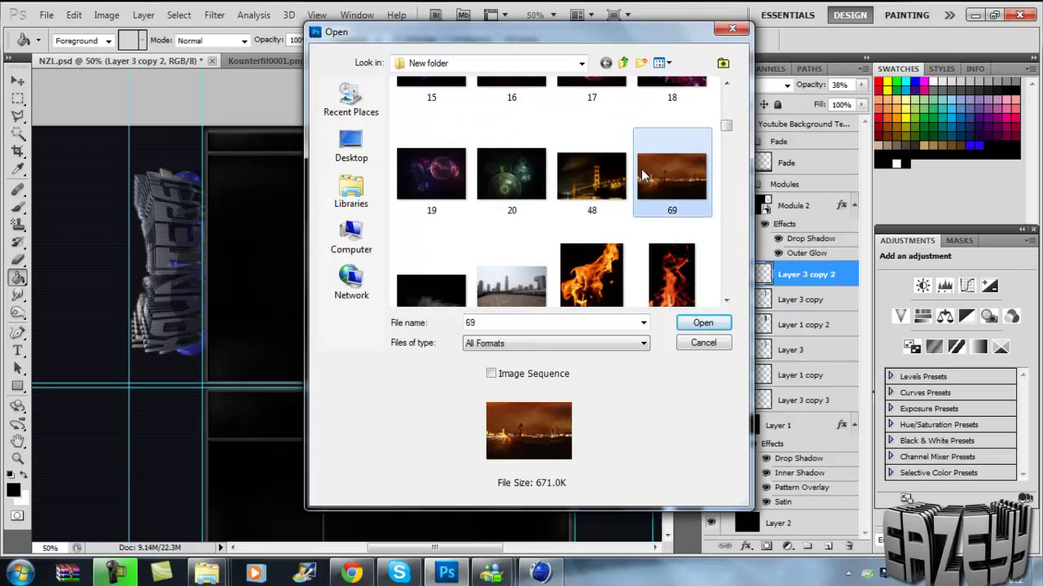
key(ctrl+a)
key(c)
key(ctrl+c)
key(ctrl+Tab)
key(ctrl+v)
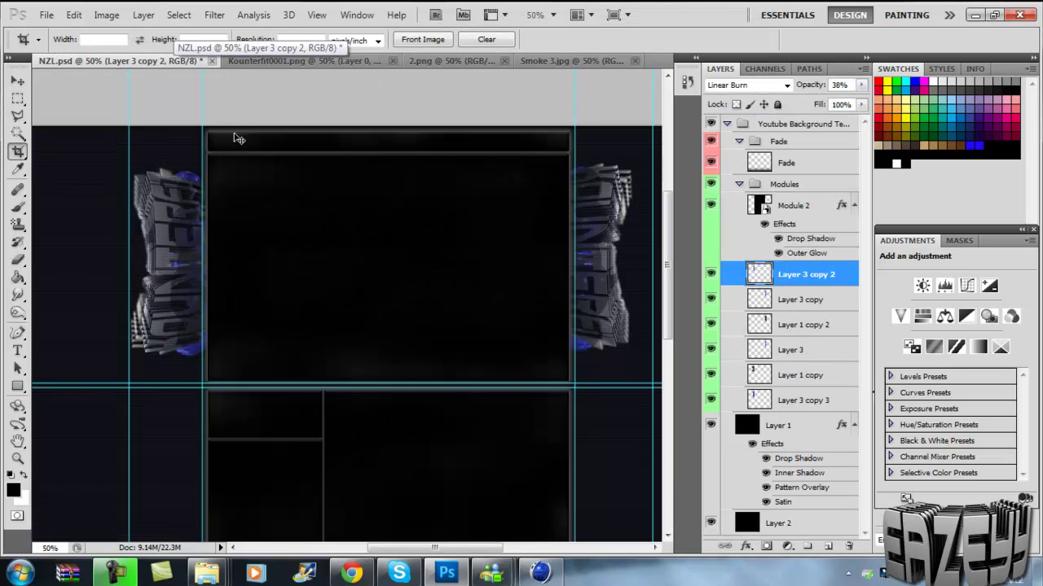
Flip the pasted smoke layer horizontally
click(74, 15)
click(342, 477)
click(73, 14)
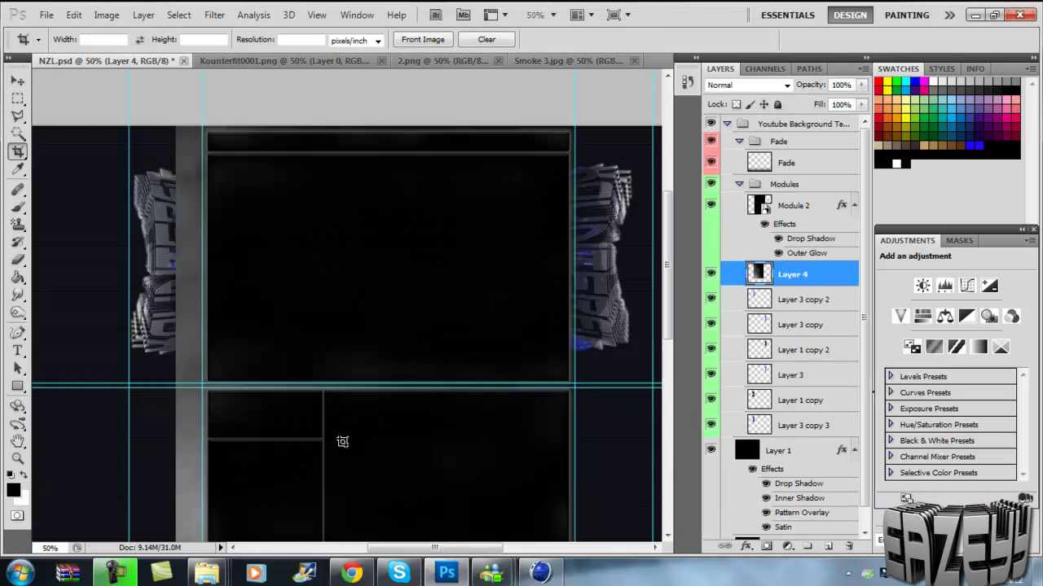
click(74, 14)
key(v)
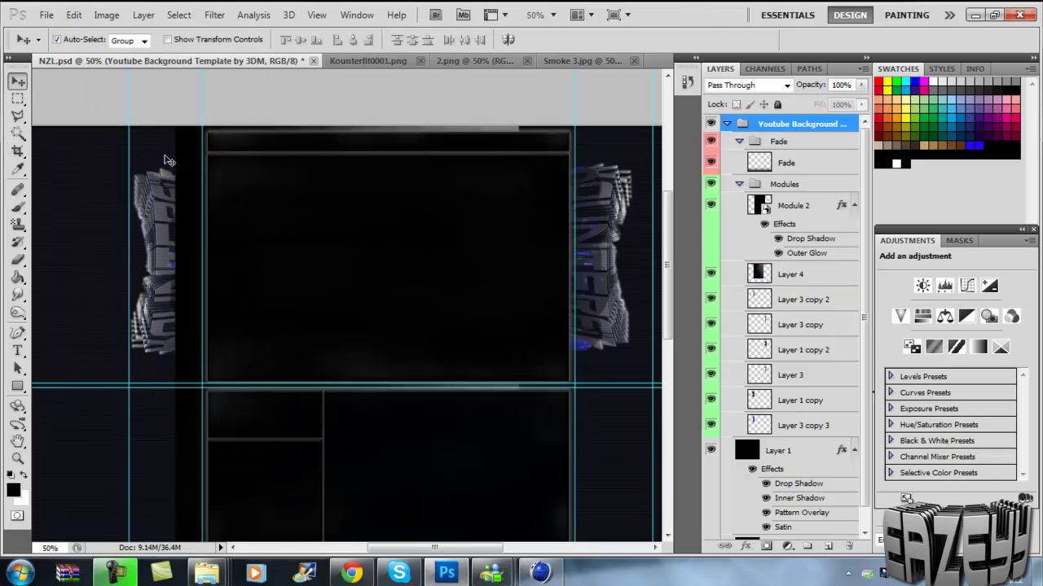
Scale the smoke layer to about 56% width and 60% height and position it along the module's left side
key(ctrl+t)
click(791, 275)
key(ctrl+t)
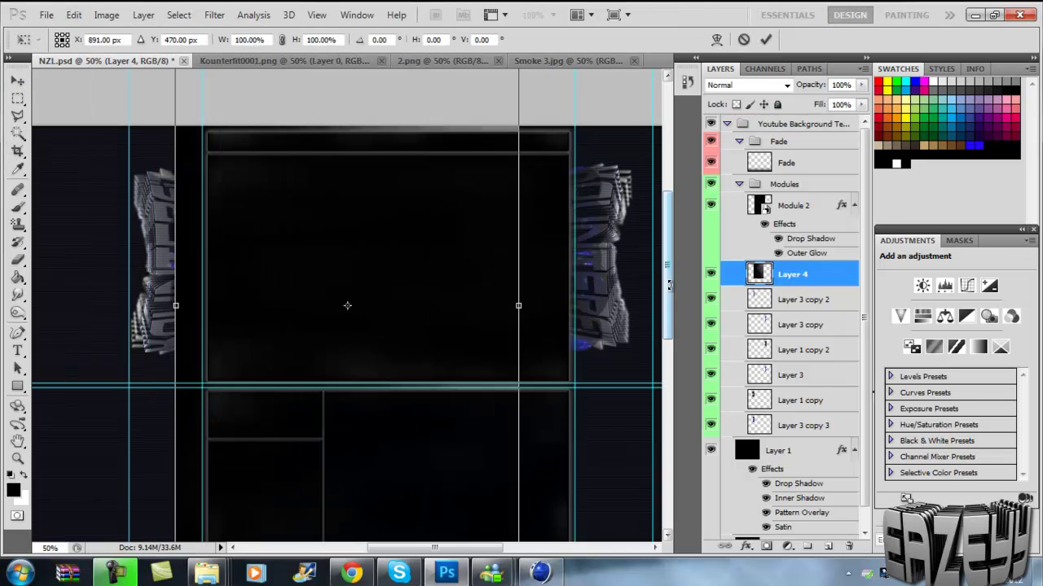
drag(391, 245, 267, 301)
drag(393, 209, 247, 324)
drag(195, 349, 199, 149)
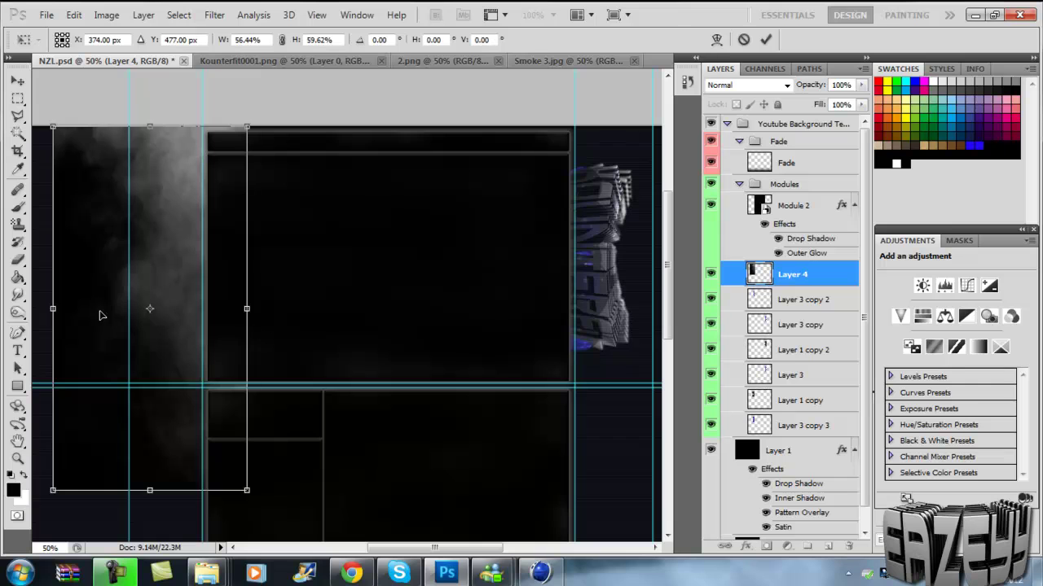
key(Return)
Set the smoke layer's blend mode to Screen and trim away its outer left part
click(748, 85)
click(725, 220)
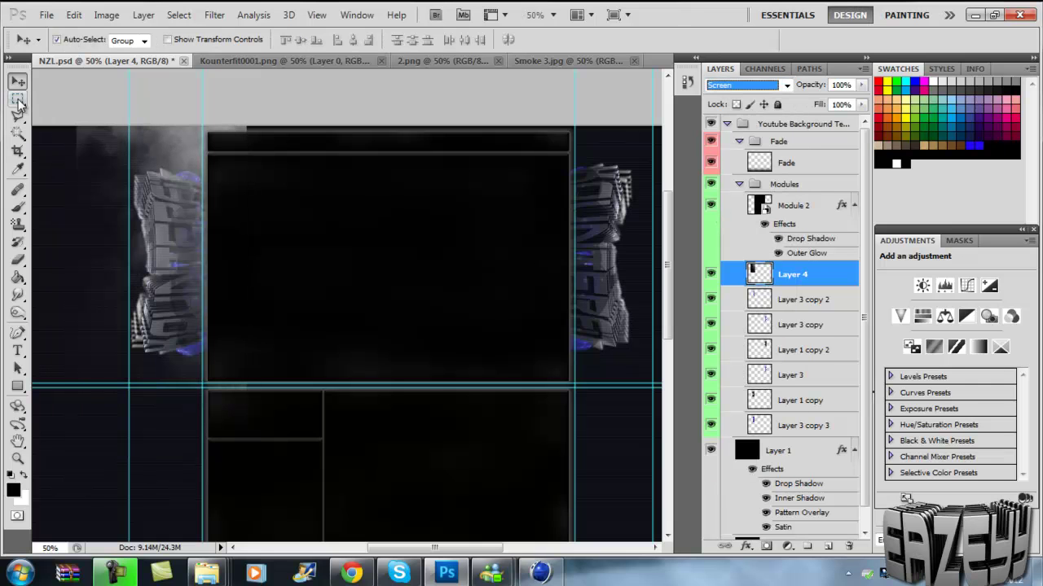
key(ctrl+t)
drag(19, 103, 117, 163)
drag(163, 245, 204, 244)
key(Return)
key(e)
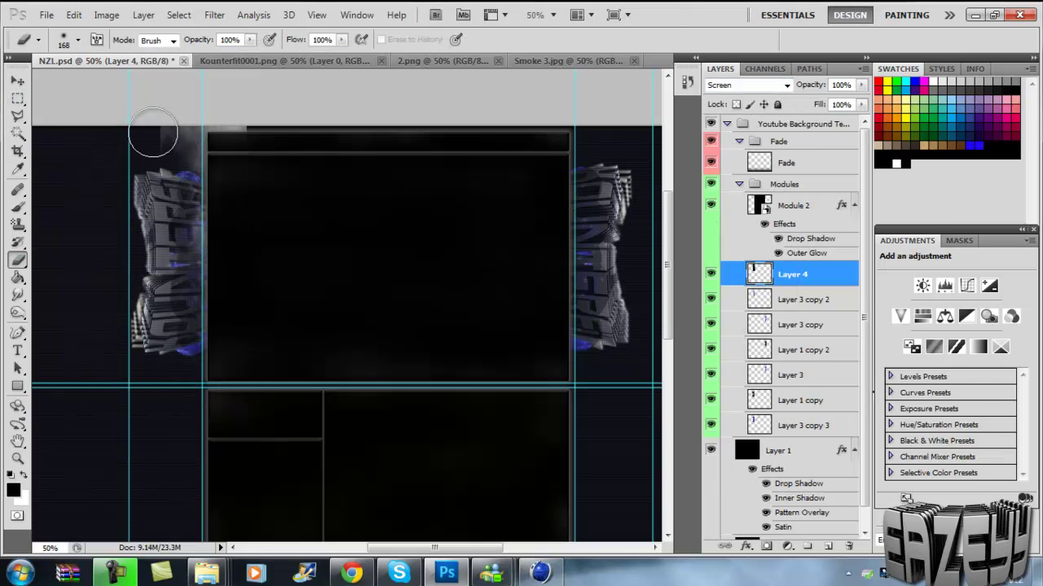
Duplicate the smoke layer, flip the copy horizontally, and move it to the module's right side
key(ctrl+j)
click(74, 14)
click(18, 81)
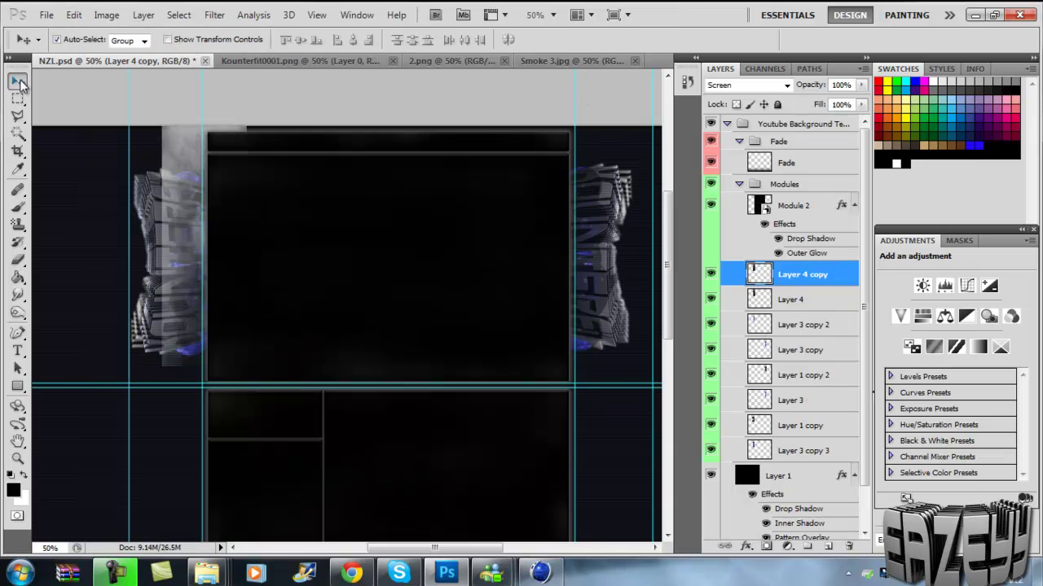
key(ctrl+t)
drag(215, 146, 620, 147)
key(Return)
Try another smoke copy turned sideways along the top edge of the module
right_click(802, 274)
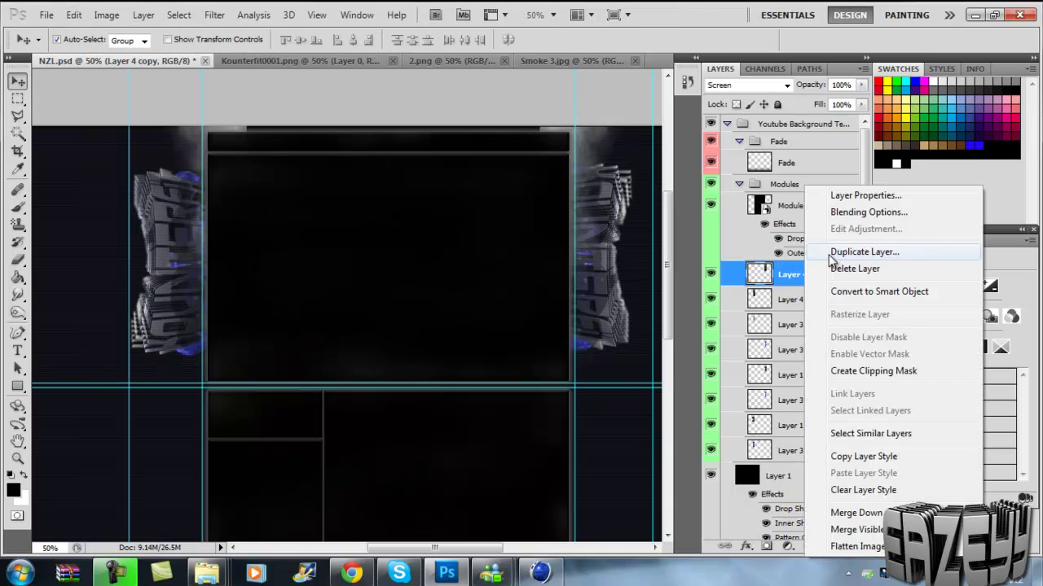
click(774, 249)
key(Return)
key(ctrl+t)
drag(344, 456, 4, 89)
drag(515, 271, 351, 130)
key(Return)
Try flipping the sideways smoke copy horizontally and moving it toward the top edge's left end
click(73, 14)
click(133, 296)
click(74, 15)
mouse_move(125, 311)
click(350, 479)
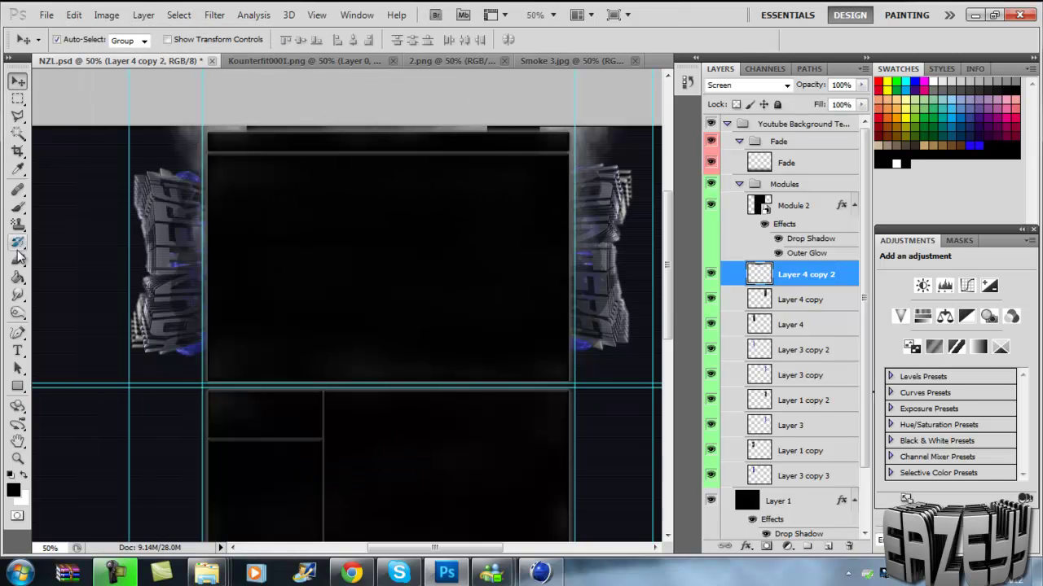
click(16, 81)
key(ctrl+t)
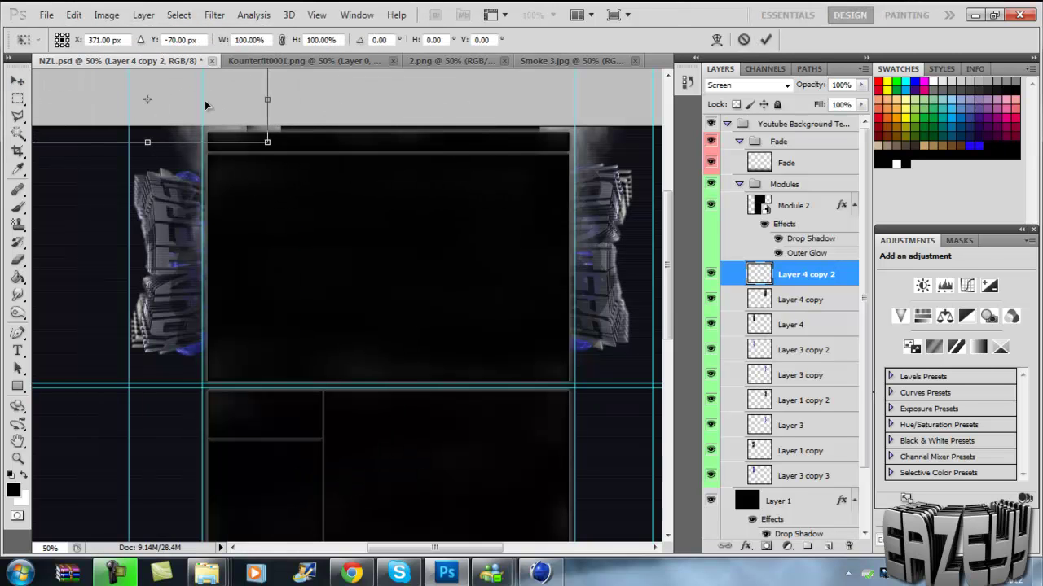
key(Escape)
Try covering the module's top edge with another smoke copy and cleaning up its overlap at the right end
key(z)
click(286, 204)
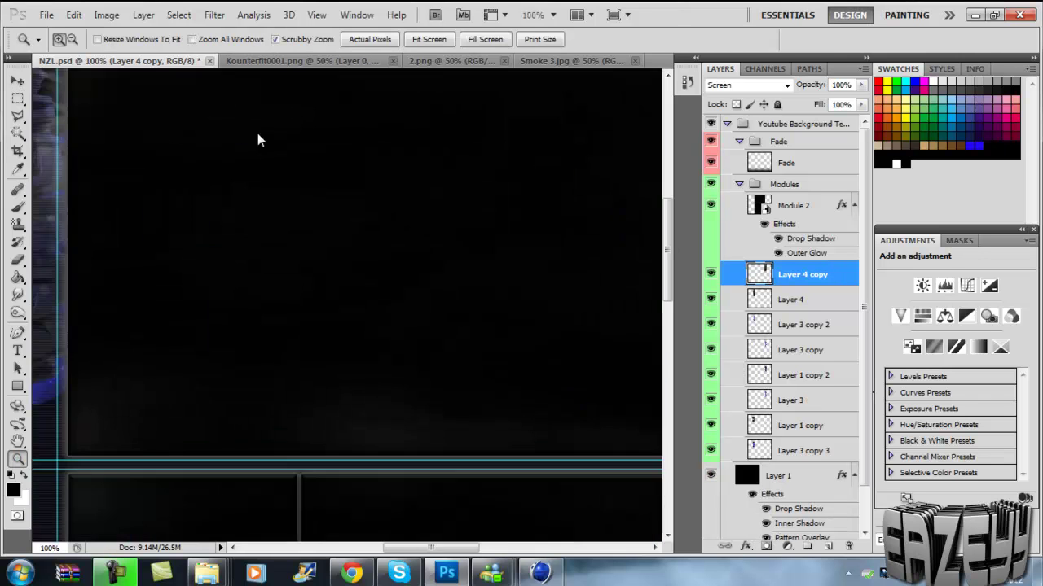
drag(666, 204, 676, 130)
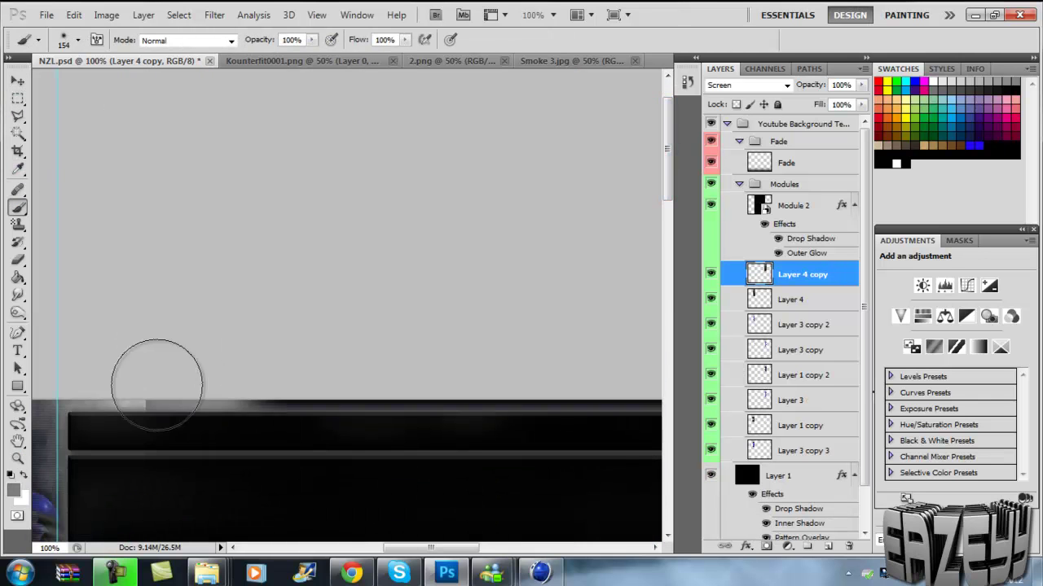
key(ctrl+j)
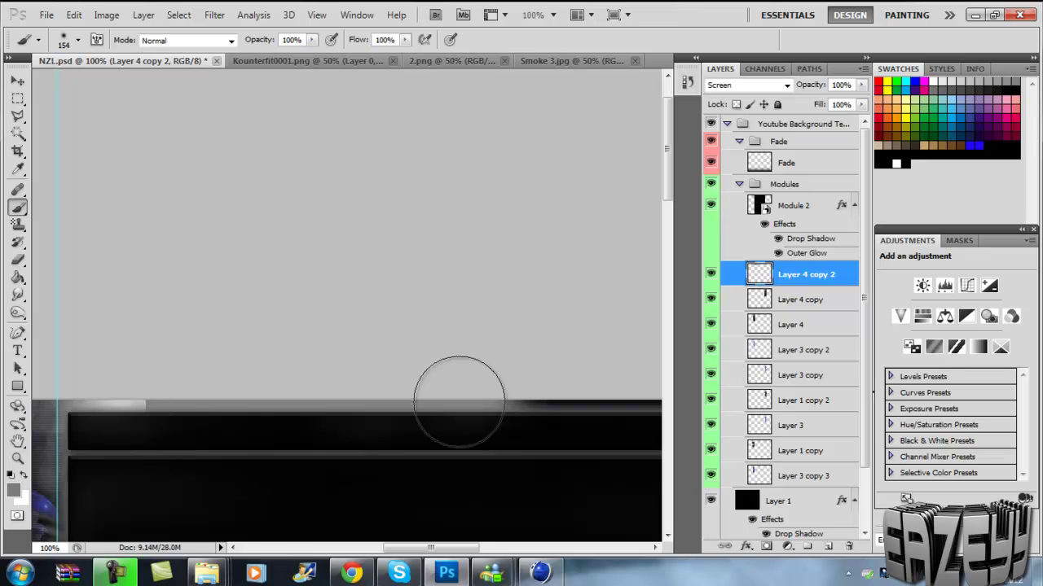
scroll(458, 402, right, 3)
click(795, 300)
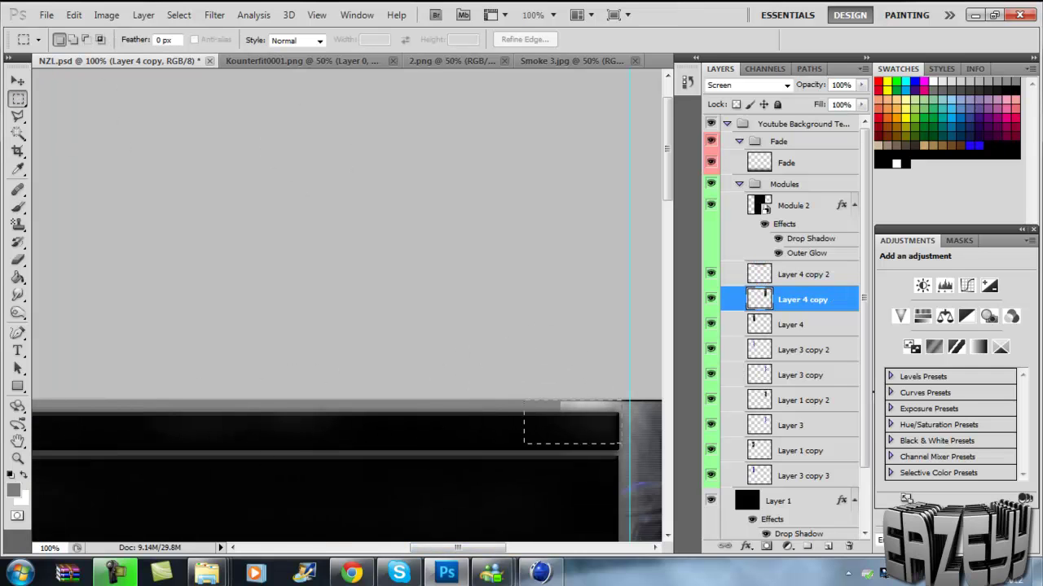
key(ctrl+d)
key(alt+bracketright)
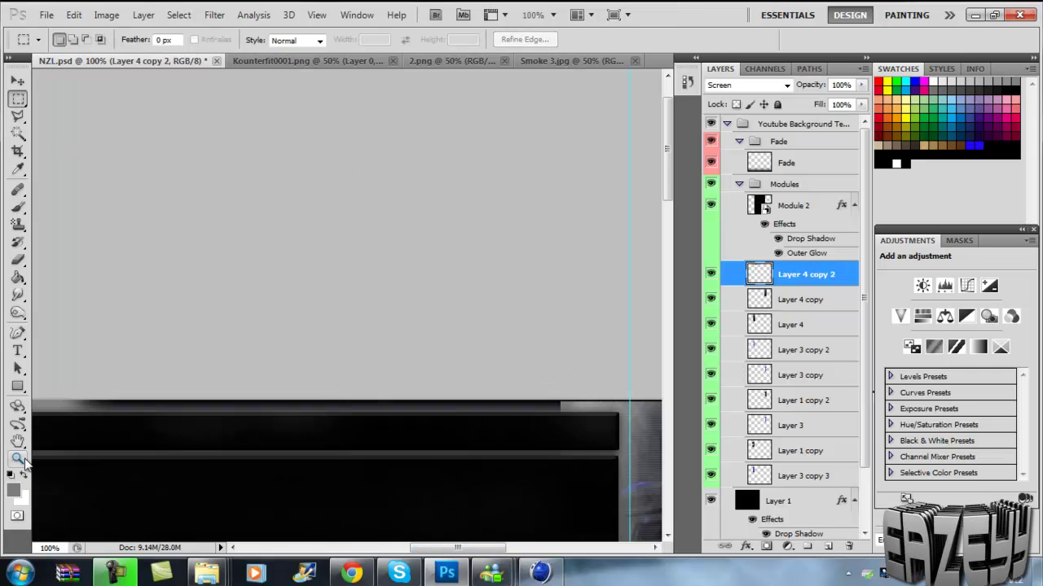
Remove the extra smoke copy and erase the leftover hard-edged smoke at the module's top edge on the Layer 4 smoke layers
click(18, 459)
key(ctrl+minus)
key(ctrl+minus)
key(alt+bracketleft)
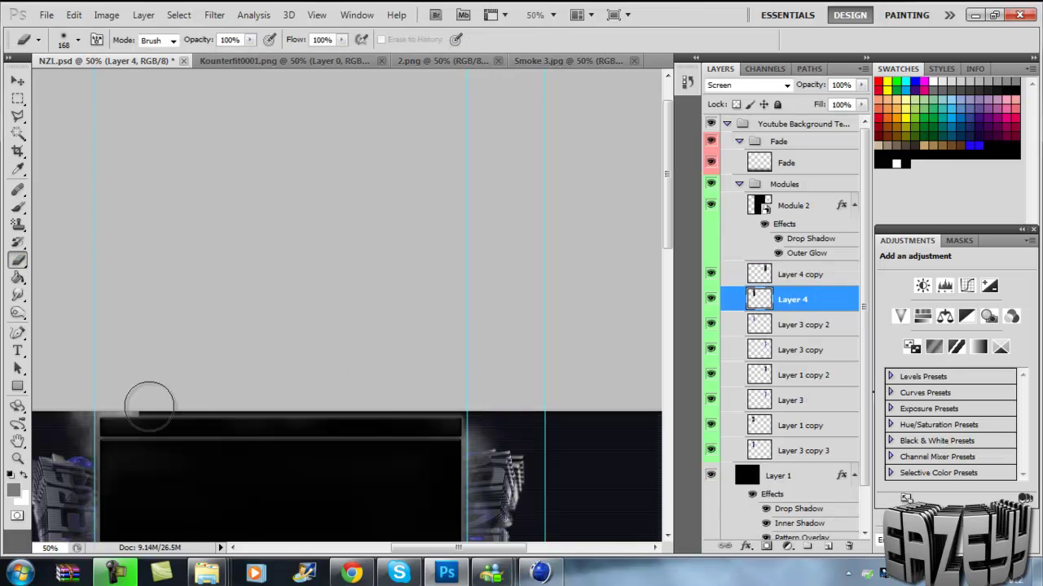
drag(666, 220, 666, 270)
key(alt+bracketright)
Open San Diego.jpg, bring part of the skyline into NZL.psd as a layer, and turn it sideways beside the module's right edge
key(ctrl+o)
key(Escape)
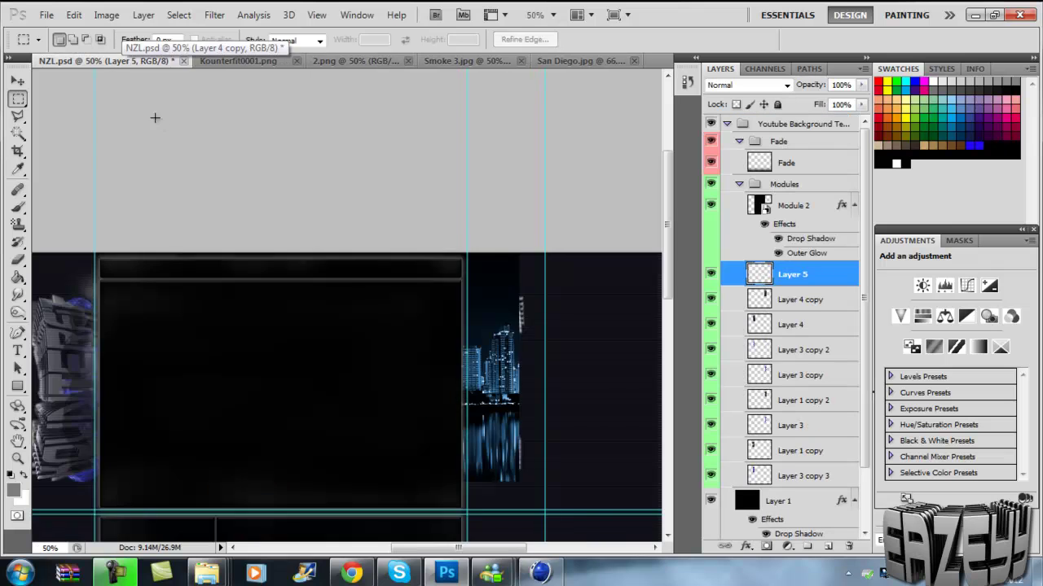
key(ctrl+t)
drag(524, 282, 590, 303)
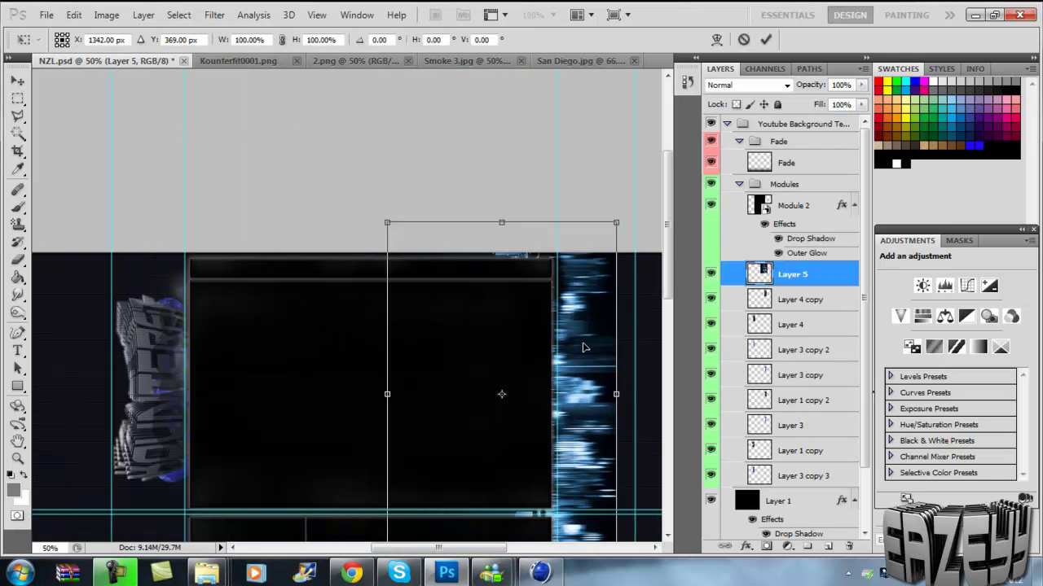
key(Return)
Set the skyline layer's blend mode to Screen and move it below Layer 3 copy 3 in the Modules group
click(747, 85)
click(723, 229)
drag(806, 333, 794, 489)
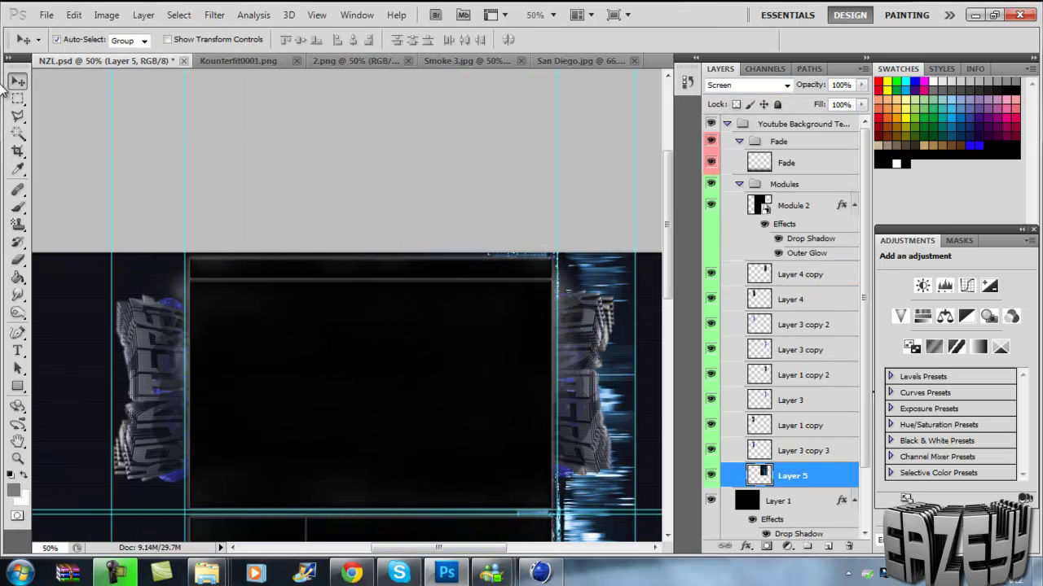
Scale down and reshape the skyline layer behind the right-hand 3D text and set its opacity to 27%
key(ctrl+t)
drag(480, 366, 492, 291)
key(Return)
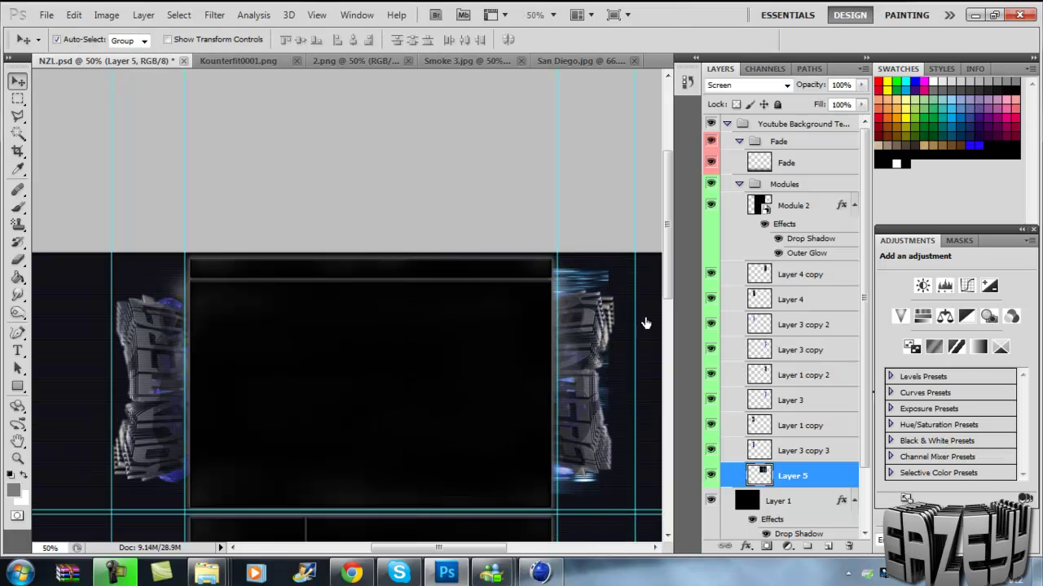
click(73, 15)
mouse_move(245, 304)
click(330, 333)
key(Return)
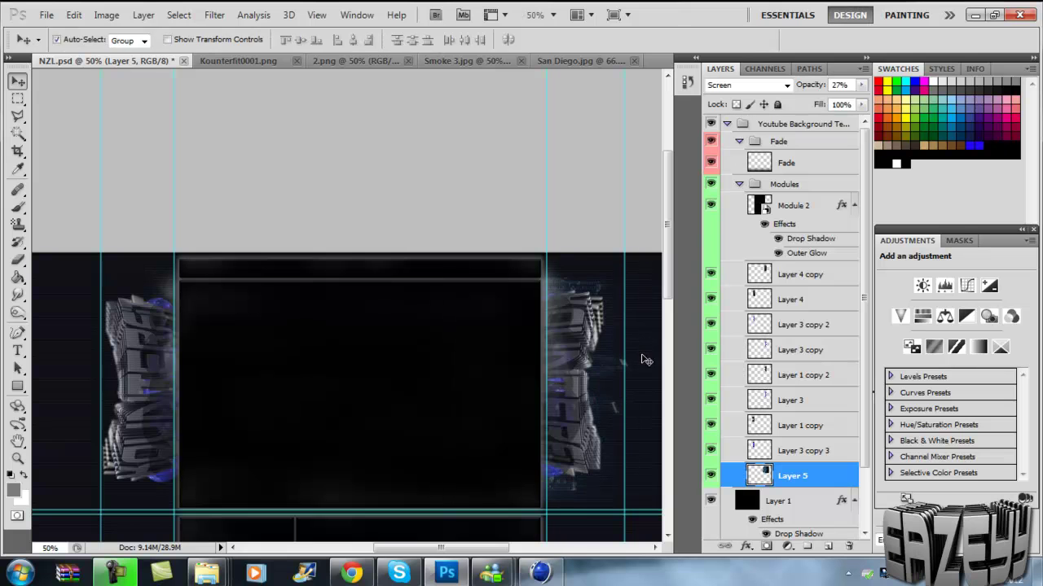
Duplicate the skyline layer, flip the copy horizontally, and place it behind the left-hand 3D text
key(ctrl+j)
key(ctrl+t)
click(73, 14)
click(359, 478)
drag(360, 359, 212, 384)
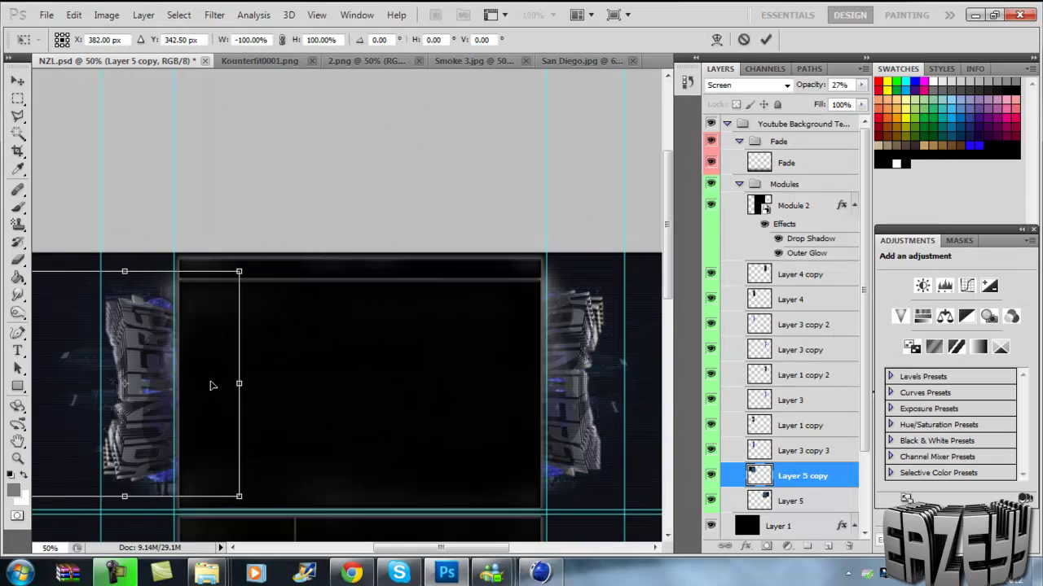
key(Return)
key(e)
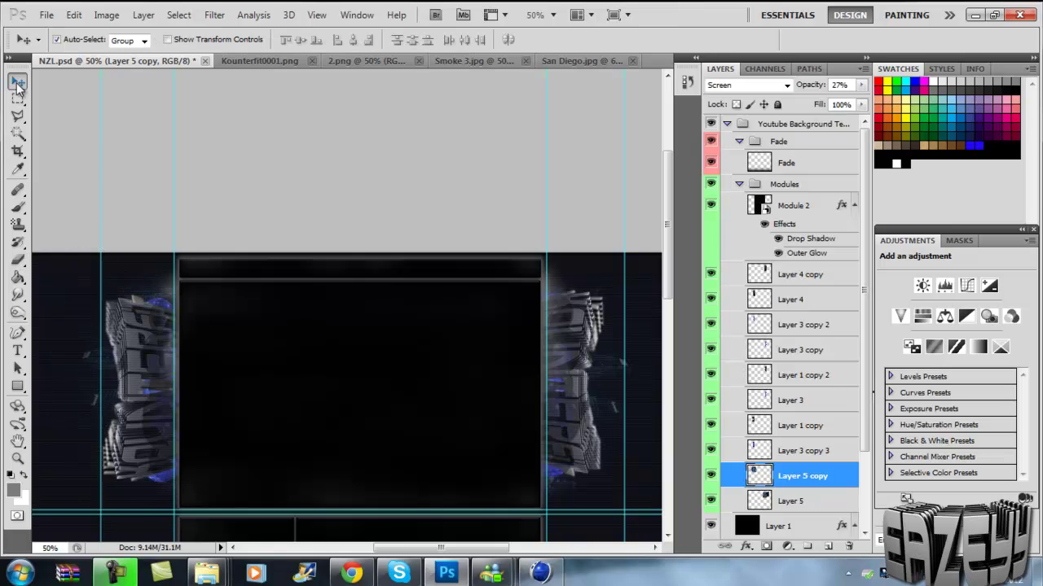
Add the text "Designed by Eazeyy" in the gap between the upper and lower modules, using the Xirod font
key(ctrl+plus)
key(z)
click(446, 324)
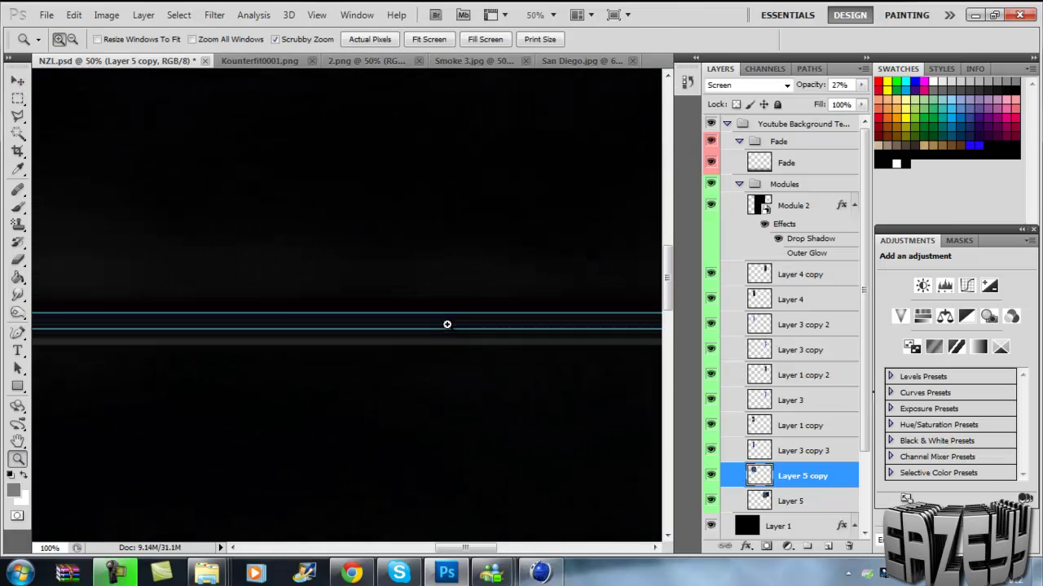
click(446, 324)
key(t)
click(379, 324)
text(Designed by Eazeyy)
key(ctrl+a)
click(130, 40)
text(Xirod)
Apply a Gradient Overlay to the credit text and position it at the right end of the gap between the modules
double_click(815, 478)
click(527, 426)
click(866, 223)
key(v)
mouse_move(466, 547)
mouse_down()
mouse_move(498, 548)
mouse_move(483, 546)
mouse_up()
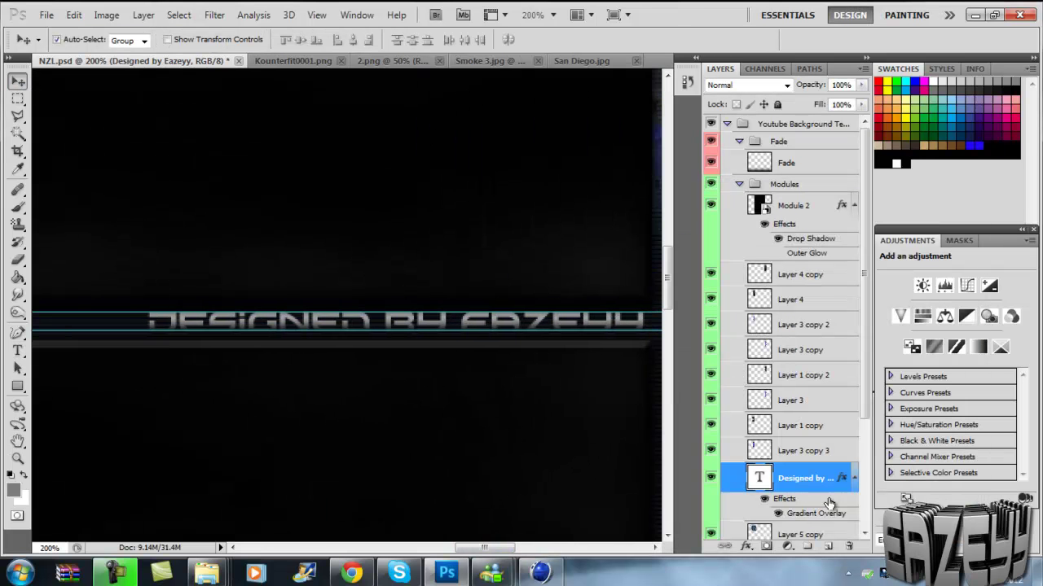
Rasterize and duplicate the credit text, tilt the copy slightly behind the original, and set the copy's opacity to 42%
right_click(813, 482)
click(863, 79)
key(Return)
key(ctrl+t)
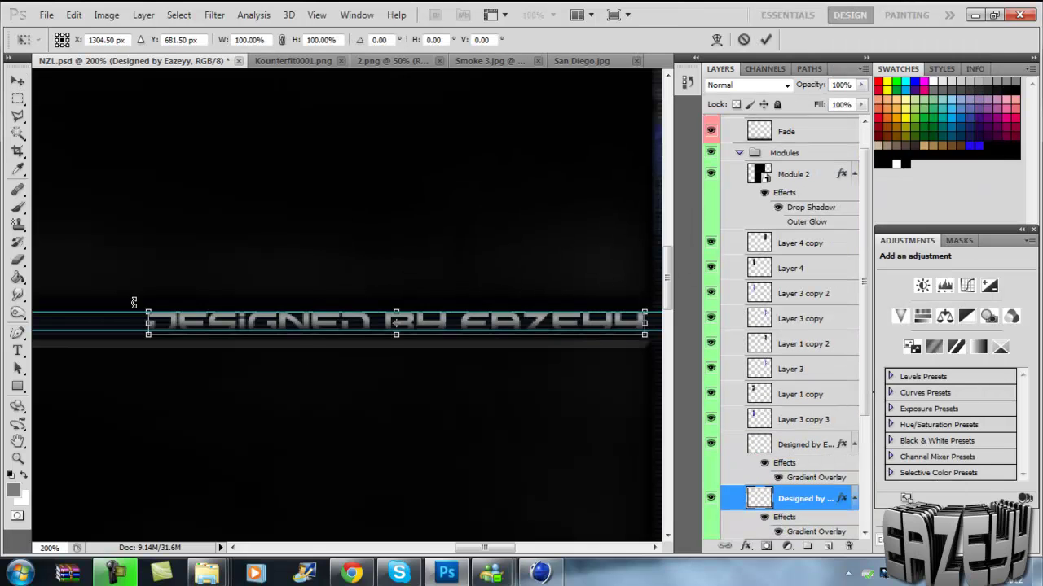
key(Return)
click(861, 85)
Duplicate the faded credit text copy and tilt the new copy in the opposite direction
right_click(797, 225)
click(863, 179)
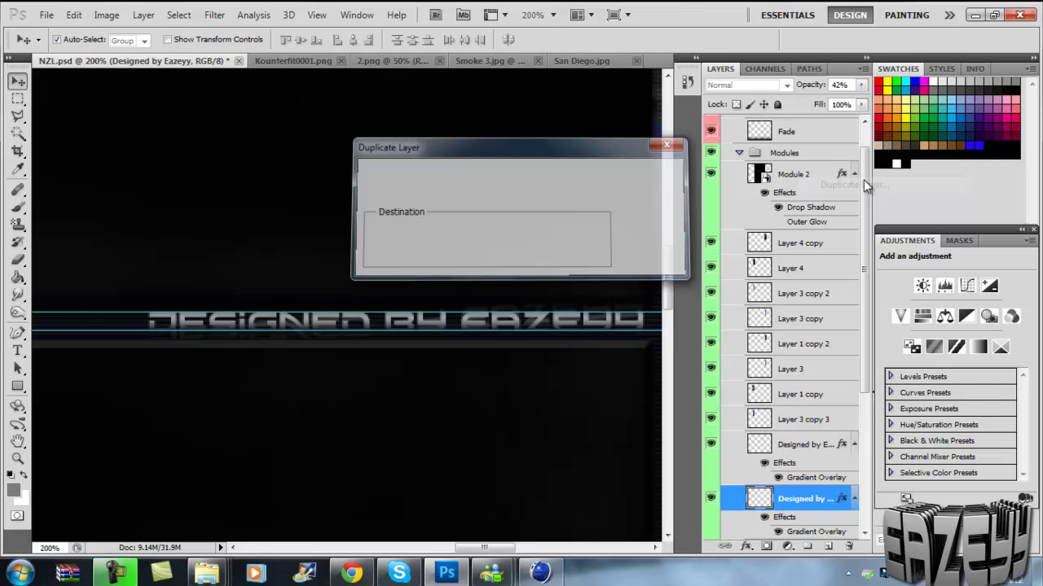
key(Return)
key(ctrl+t)
drag(143, 285, 155, 255)
key(Escape)
key(z)
alt+click(204, 373)
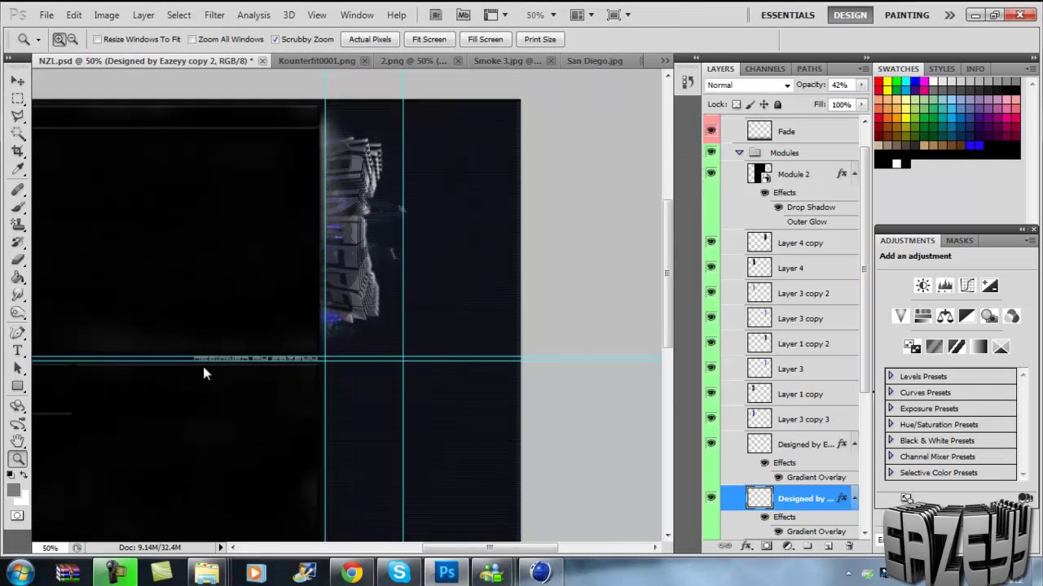